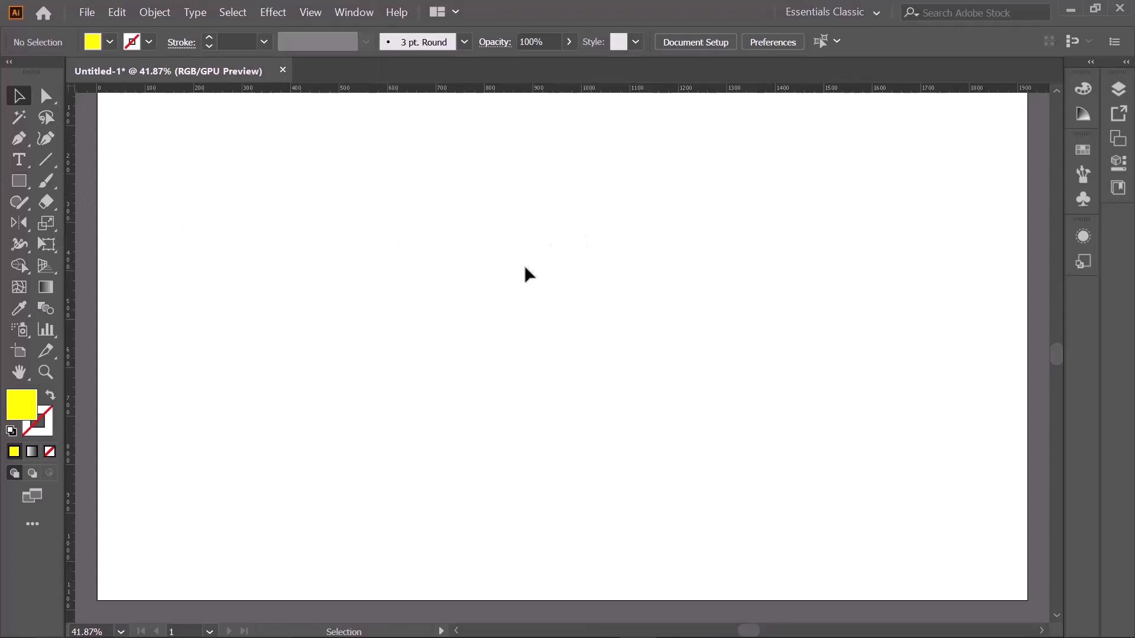
Add a black lowercase letter g as text, enlarge it to about 260 × 447 px, and place it near the artboard's centre
click(19, 159)
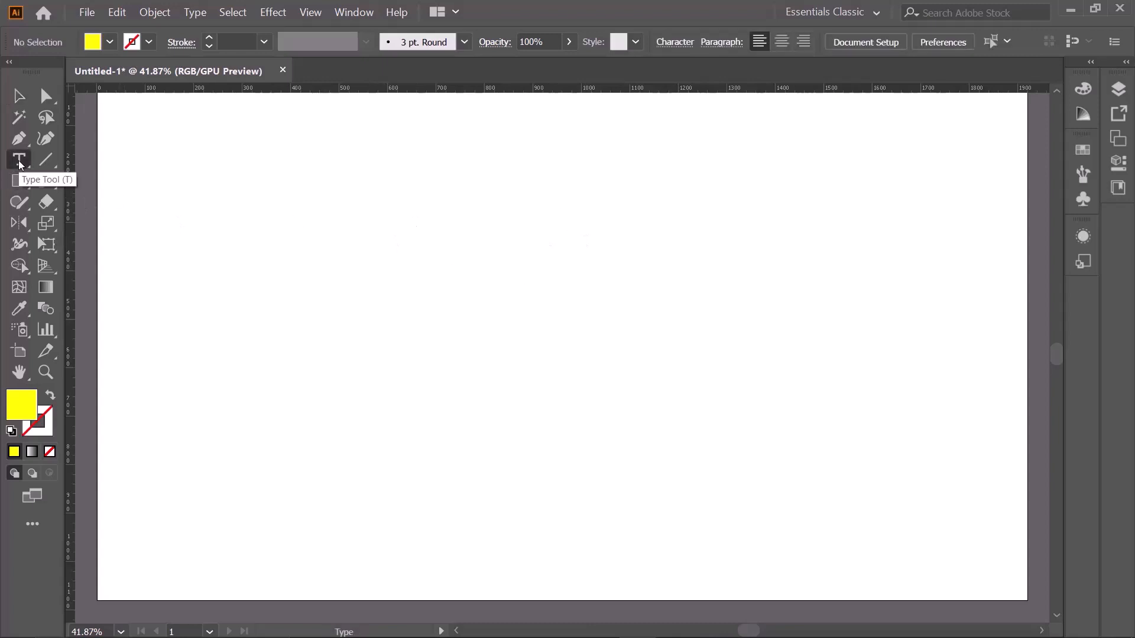
click(430, 268)
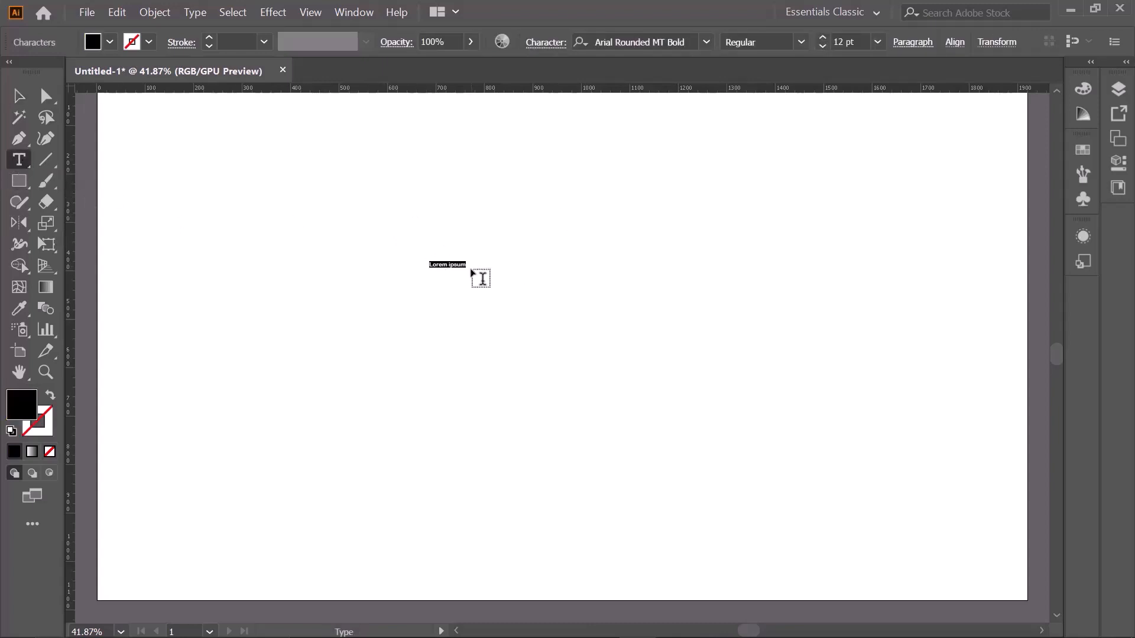
key(BackSpace)
key(Escape)
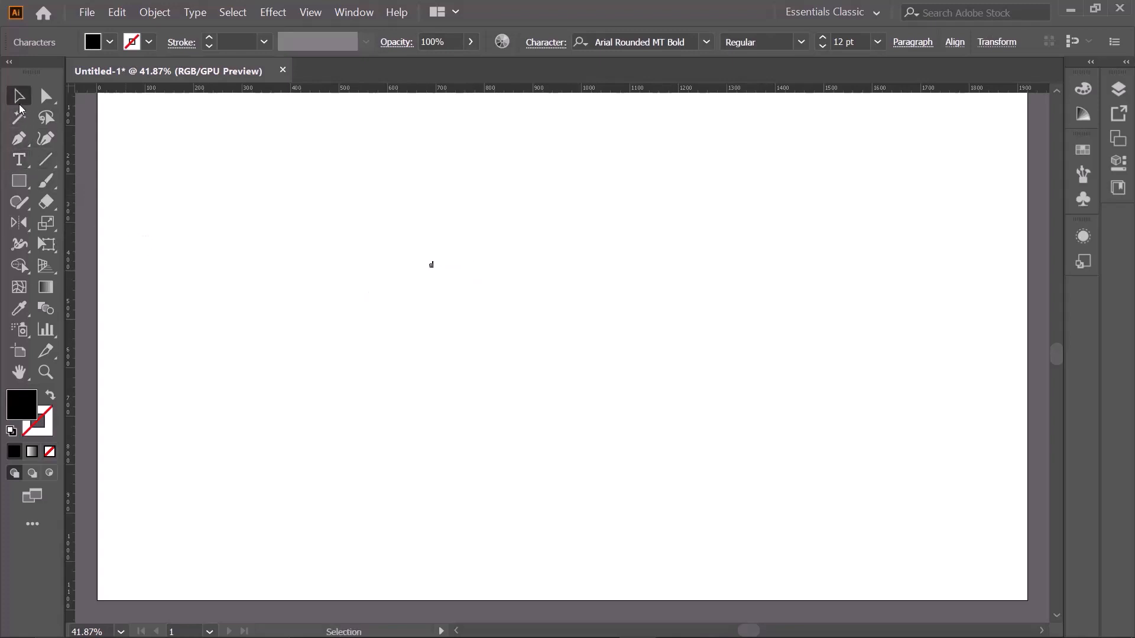
drag(438, 274, 596, 485)
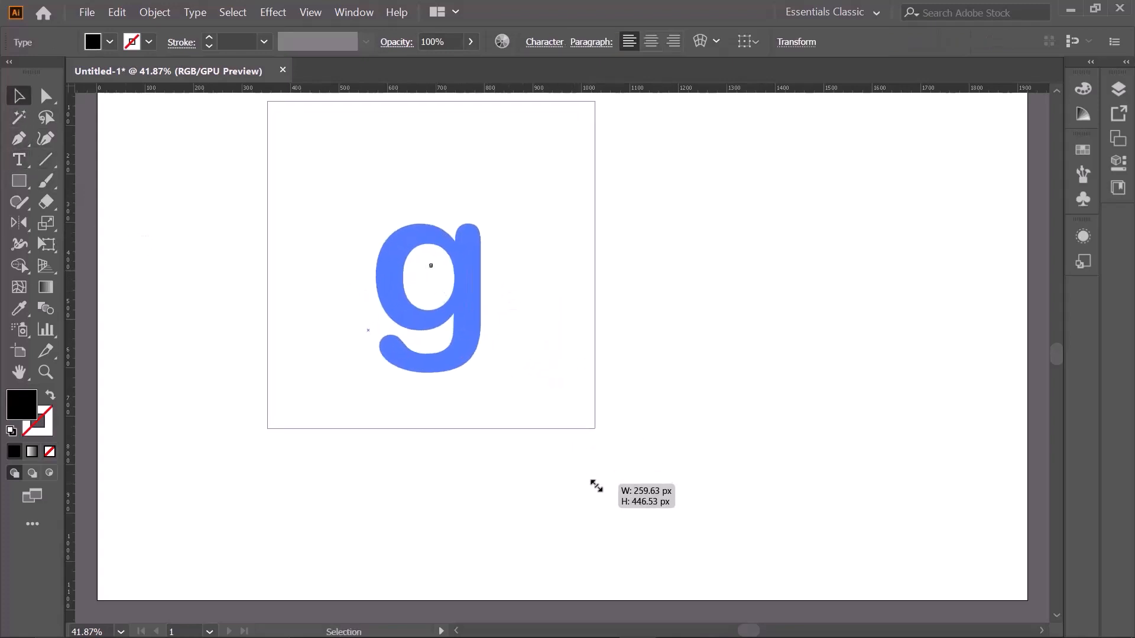
drag(466, 322, 664, 370)
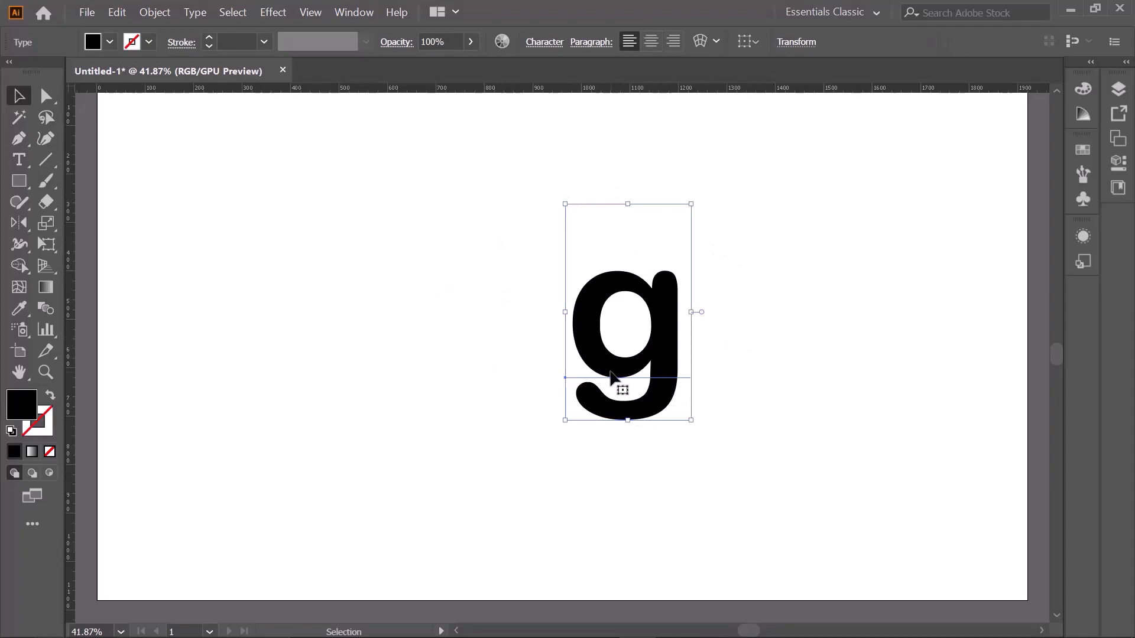
Set the letter g's font to Trebuchet MS and move it to the artboard's left side as a reference
key(ctrl+t)
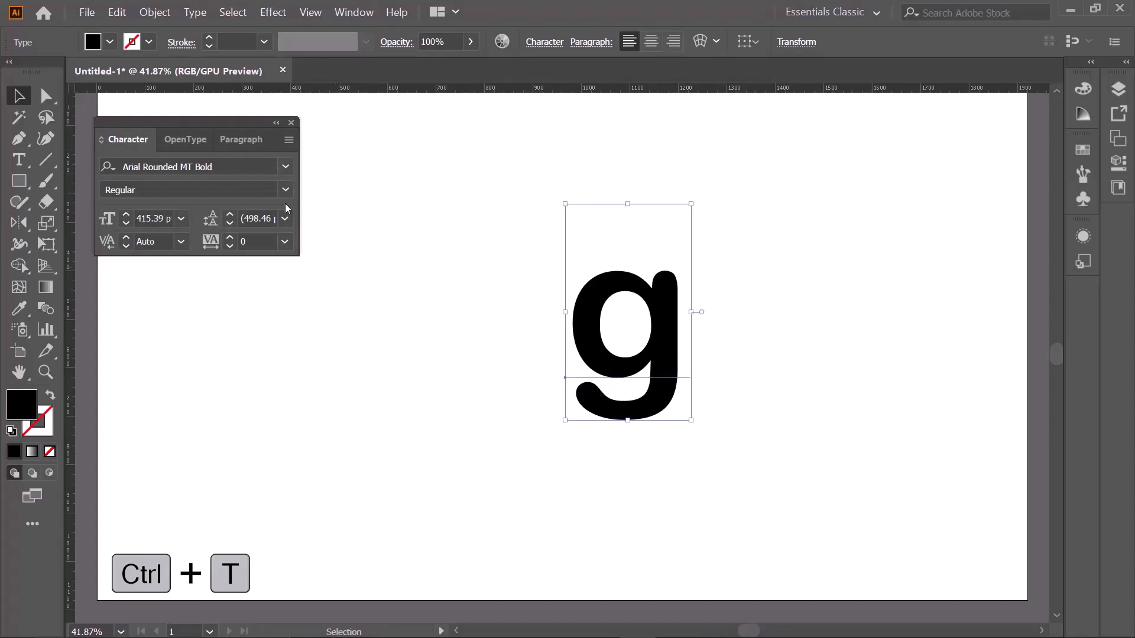
click(290, 166)
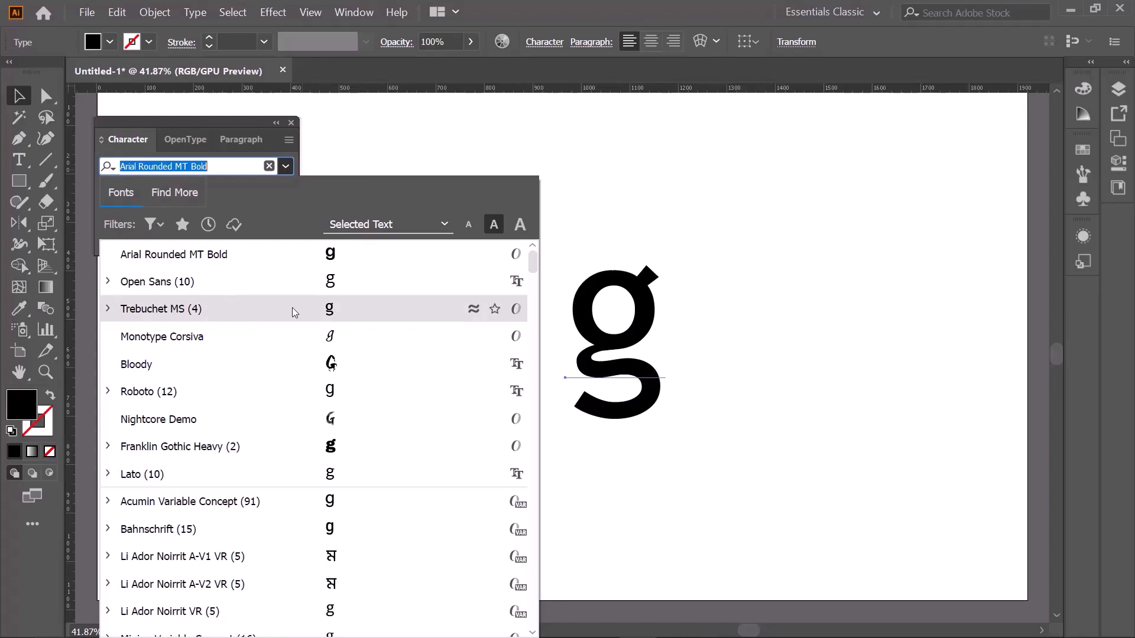
click(338, 320)
click(291, 122)
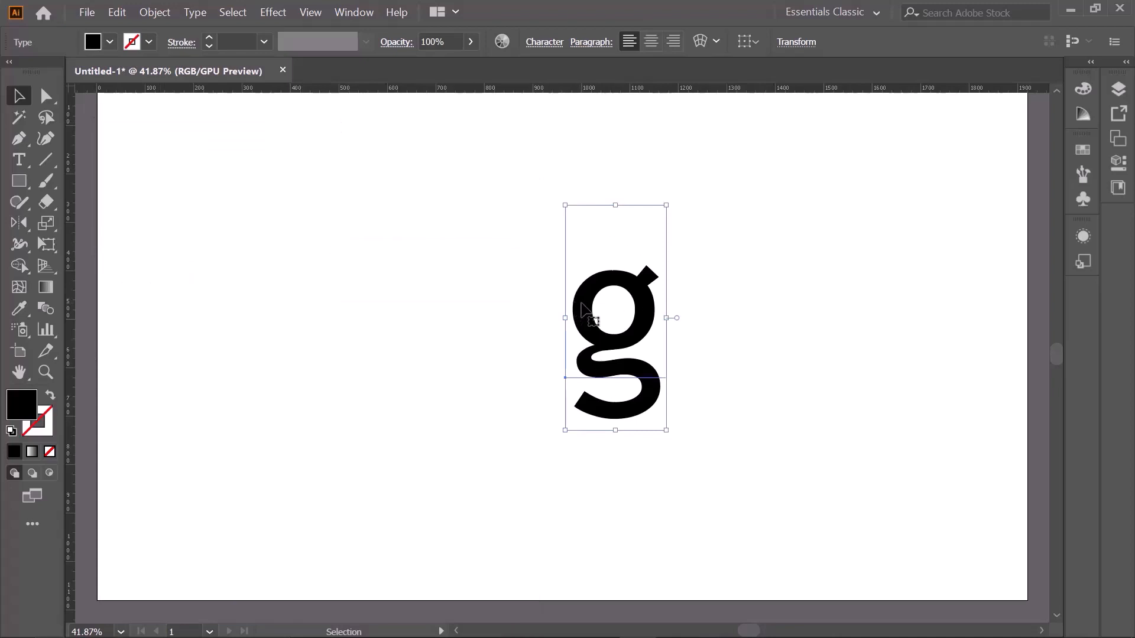
drag(582, 303, 180, 303)
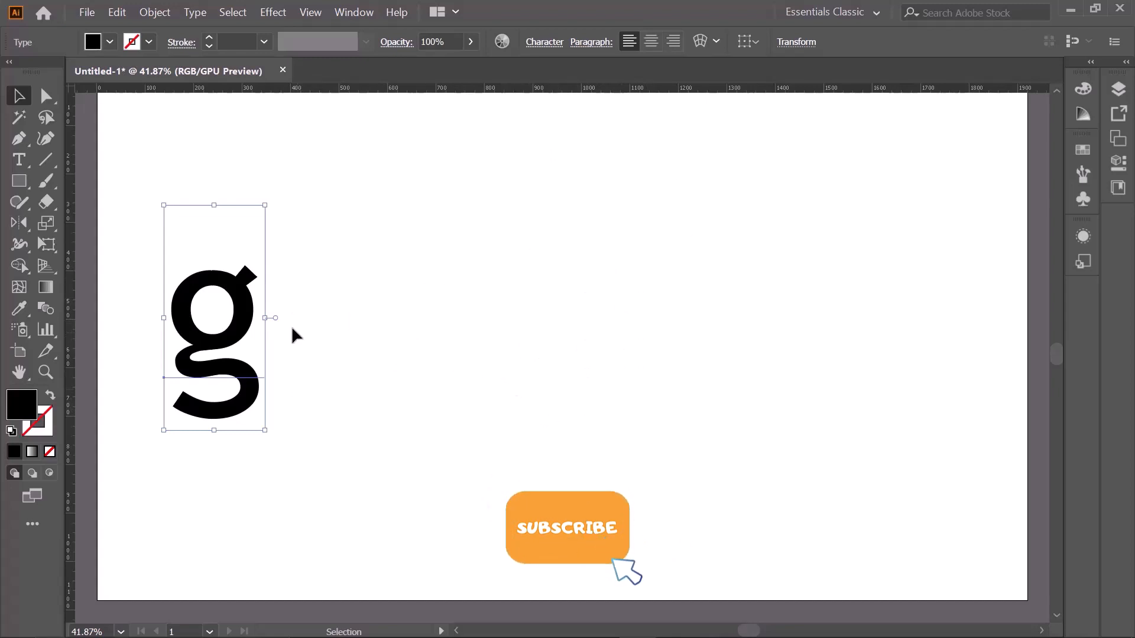
Draw a black circle in the upper middle of the artboard with the Ellipse tool
click(22, 184)
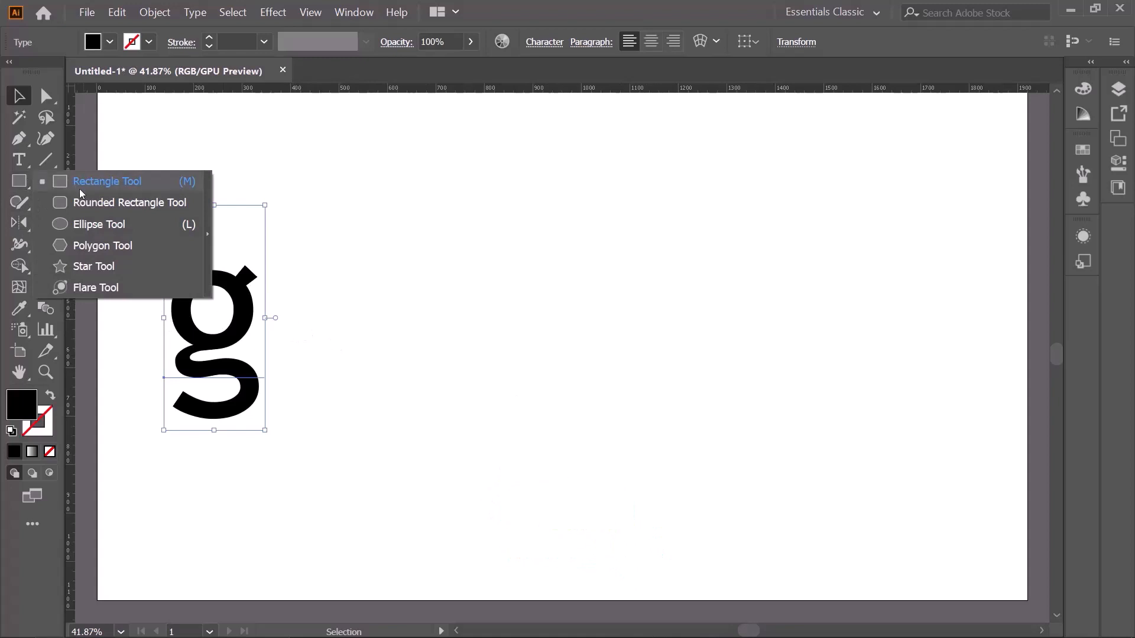
click(158, 222)
drag(606, 249, 650, 316)
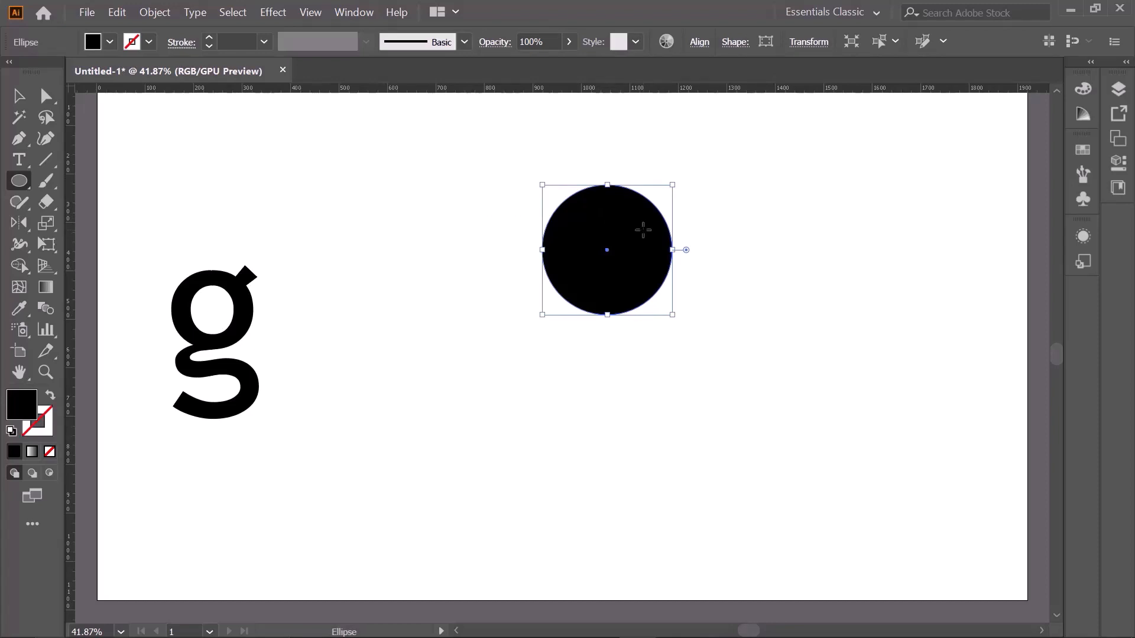
Duplicate the circle in place and scale the copy about its centre to a little under half the diameter
key(ctrl+c)
key(v)
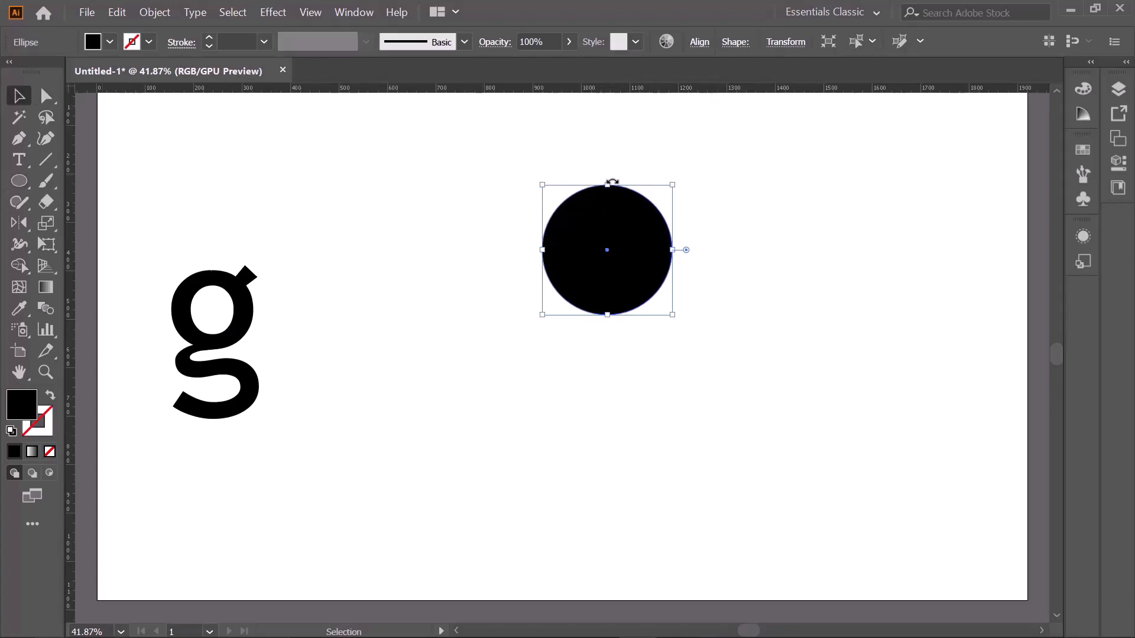
drag(609, 185, 609, 221)
click(704, 191)
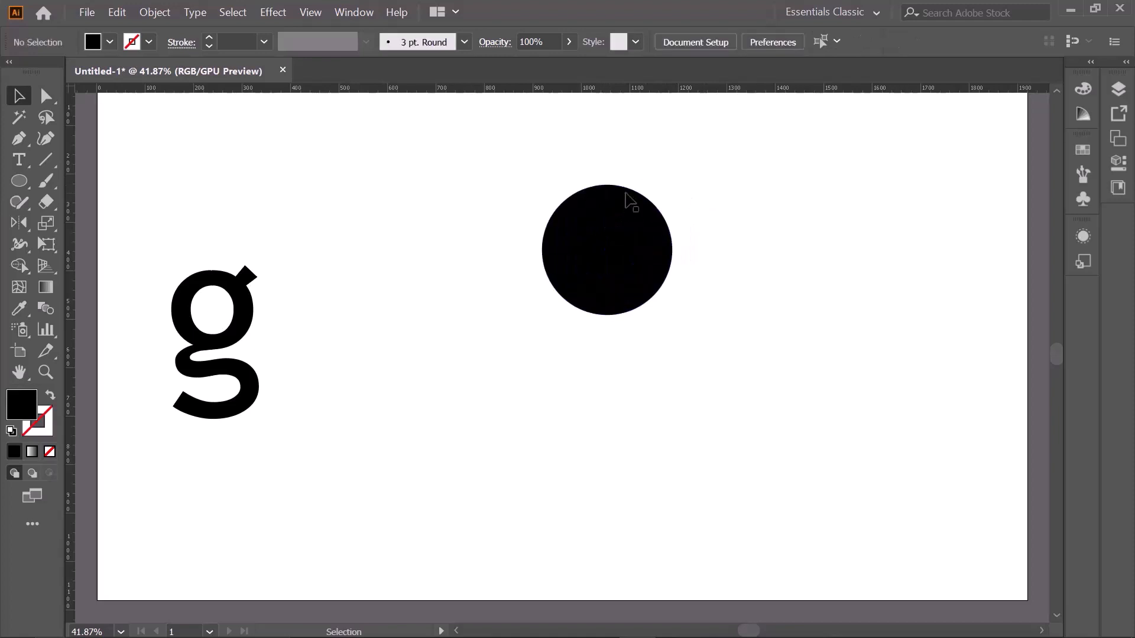
Cut the inner circle out of the larger one with the Shape Builder tool to form a ring
drag(460, 162, 714, 358)
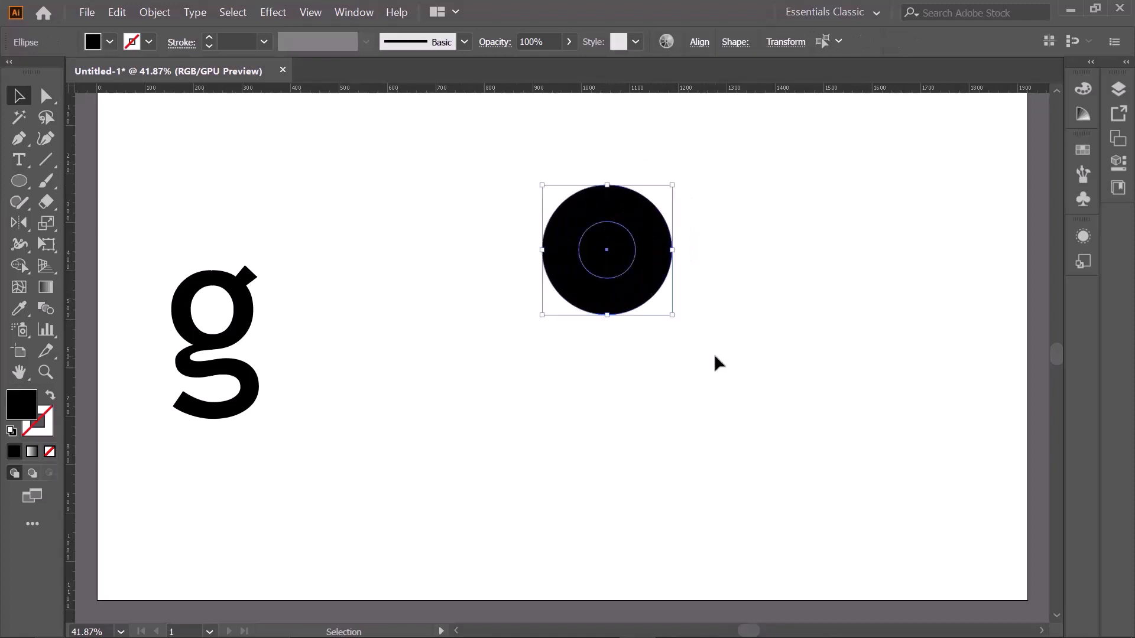
click(15, 262)
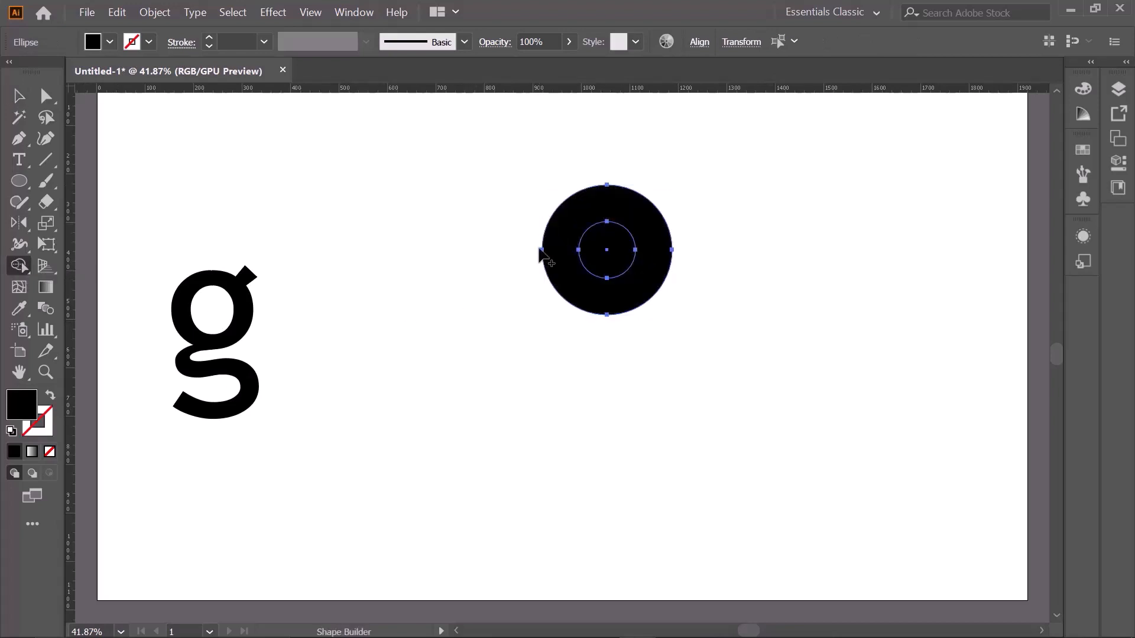
alt+click(621, 236)
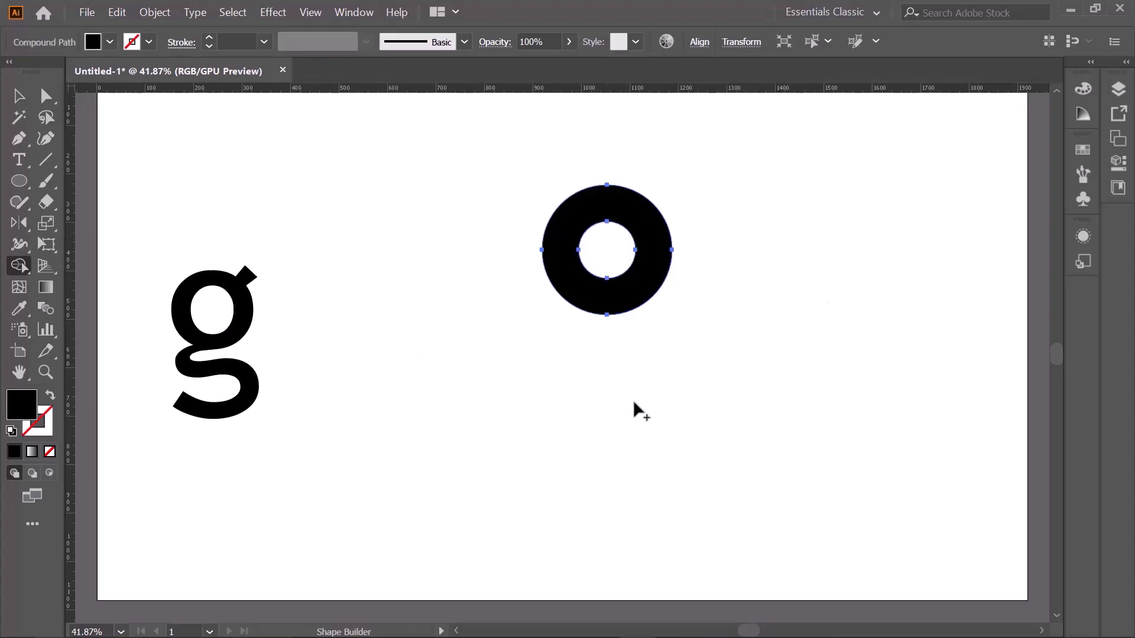
click(18, 96)
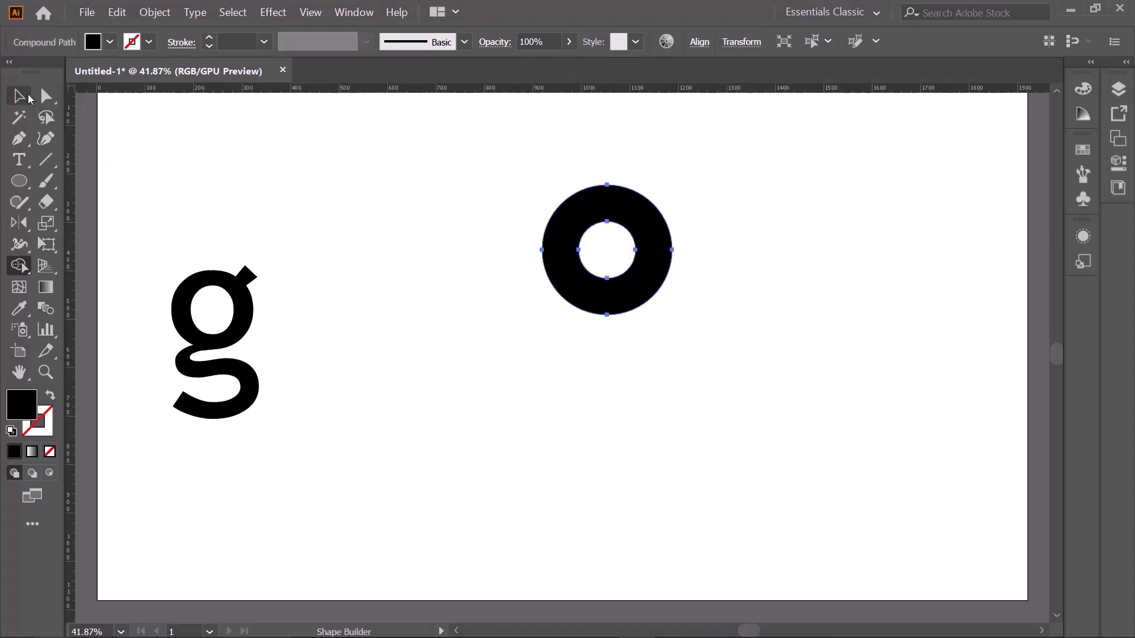
click(388, 172)
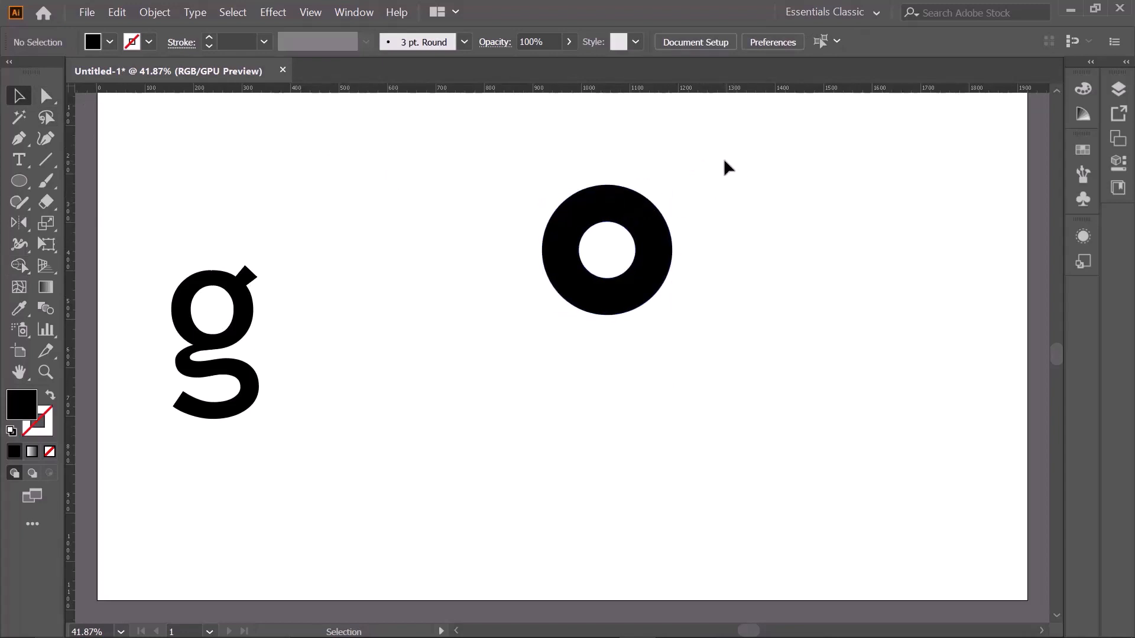
Draw a small black square between the letter g and the ring, and narrow it into an upright rectangle
click(19, 181)
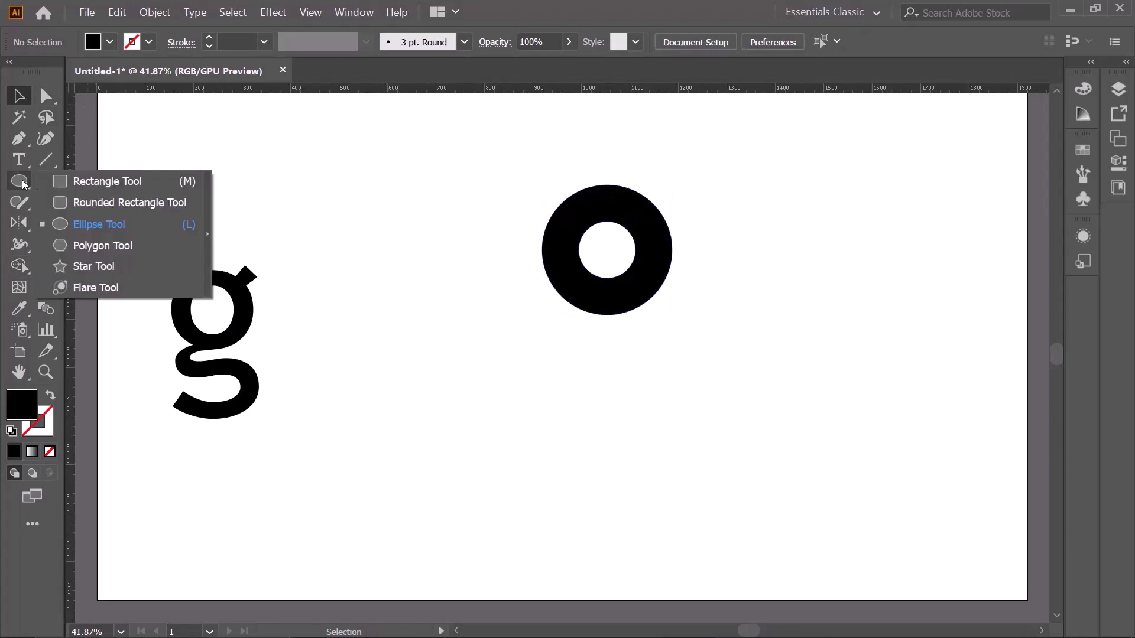
click(67, 184)
drag(385, 207, 401, 245)
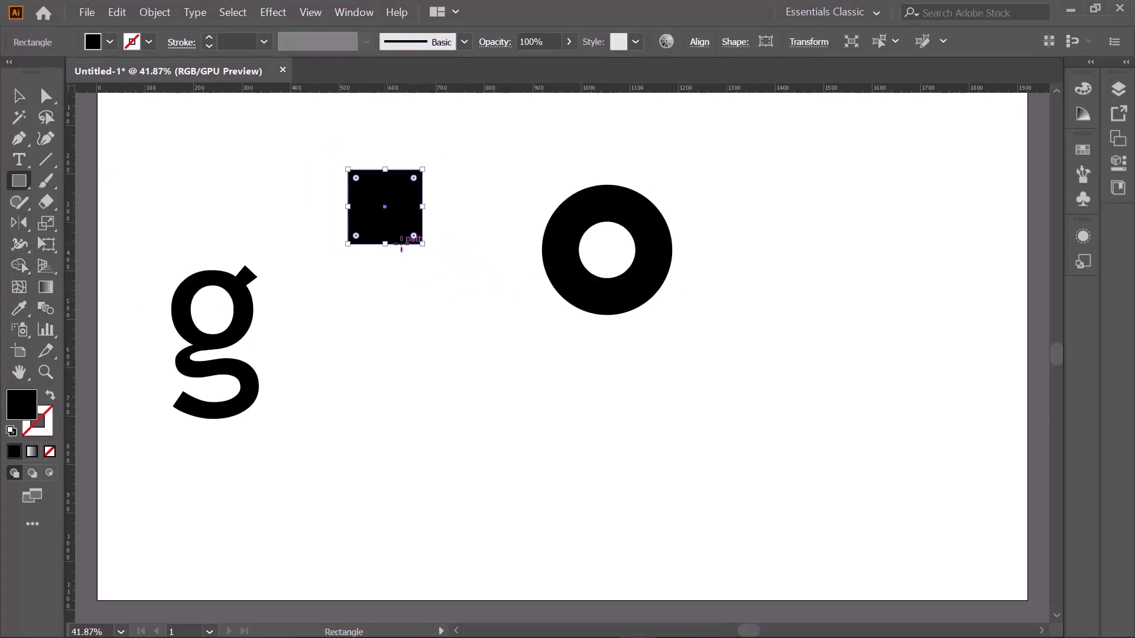
drag(422, 207, 407, 207)
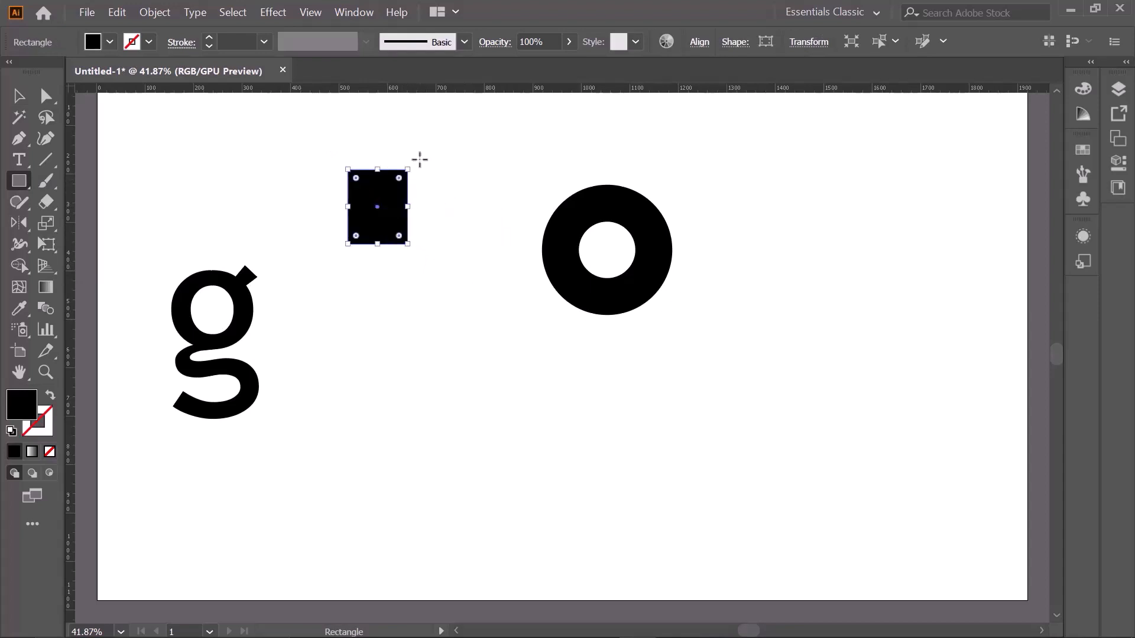
Place the rectangle tilted over the ring's upper-right edge and fully round its outer right corner to form the ear
drag(414, 161, 646, 204)
click(26, 99)
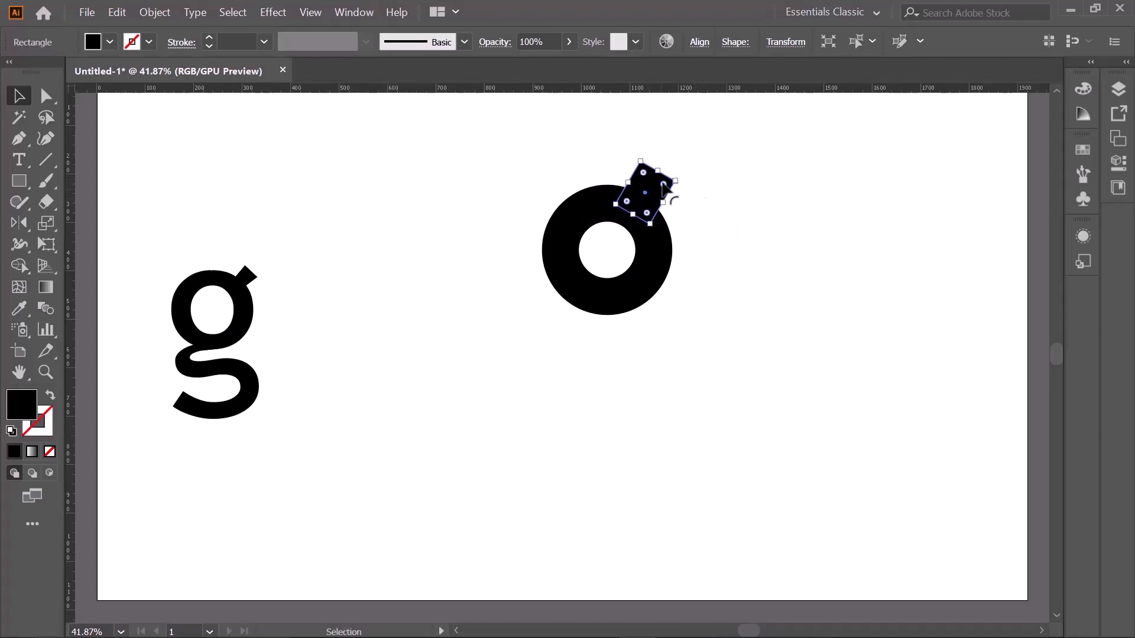
drag(674, 200, 589, 204)
click(302, 216)
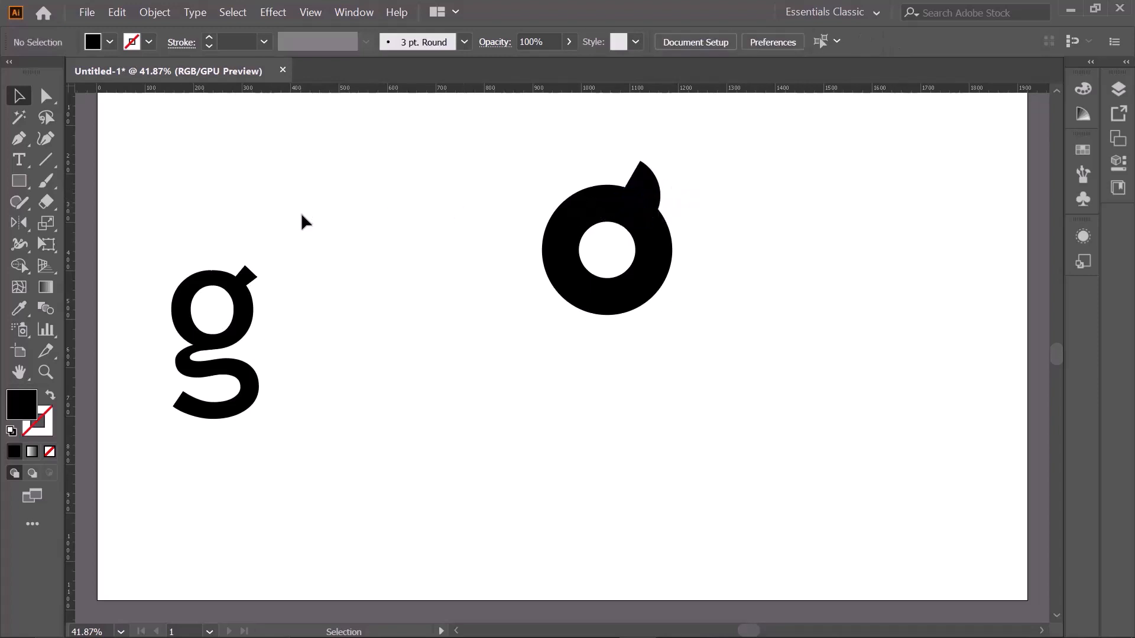
Nudge the ear slightly outward, merge it with the ring using the Shape Builder tool, and shift the merged shape slightly right
click(647, 191)
click(731, 176)
drag(496, 143, 717, 330)
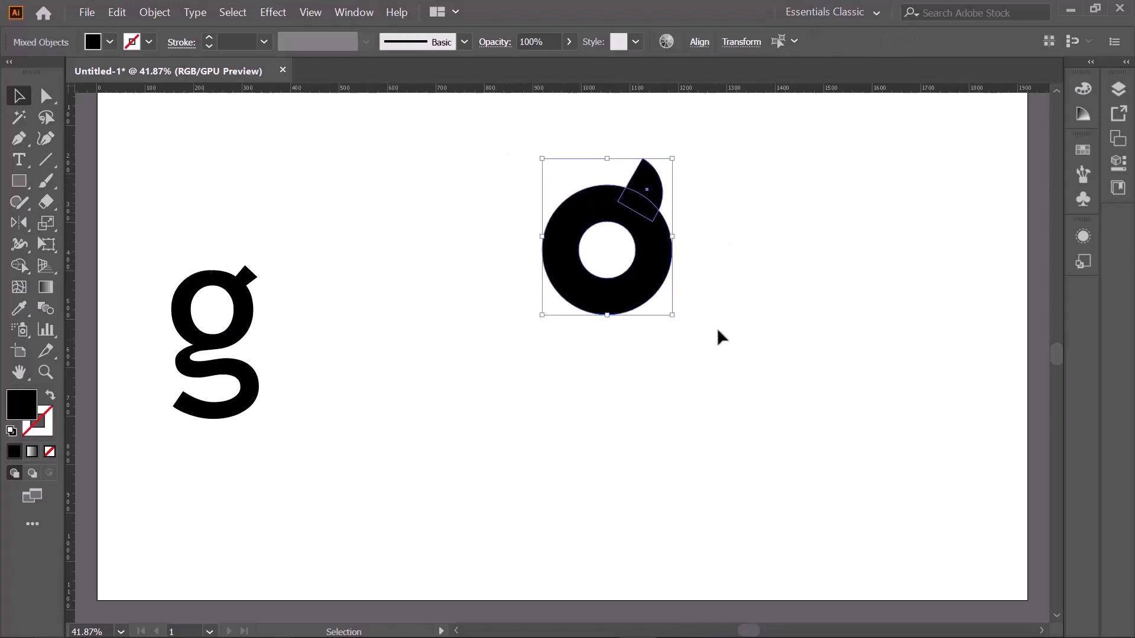
click(21, 267)
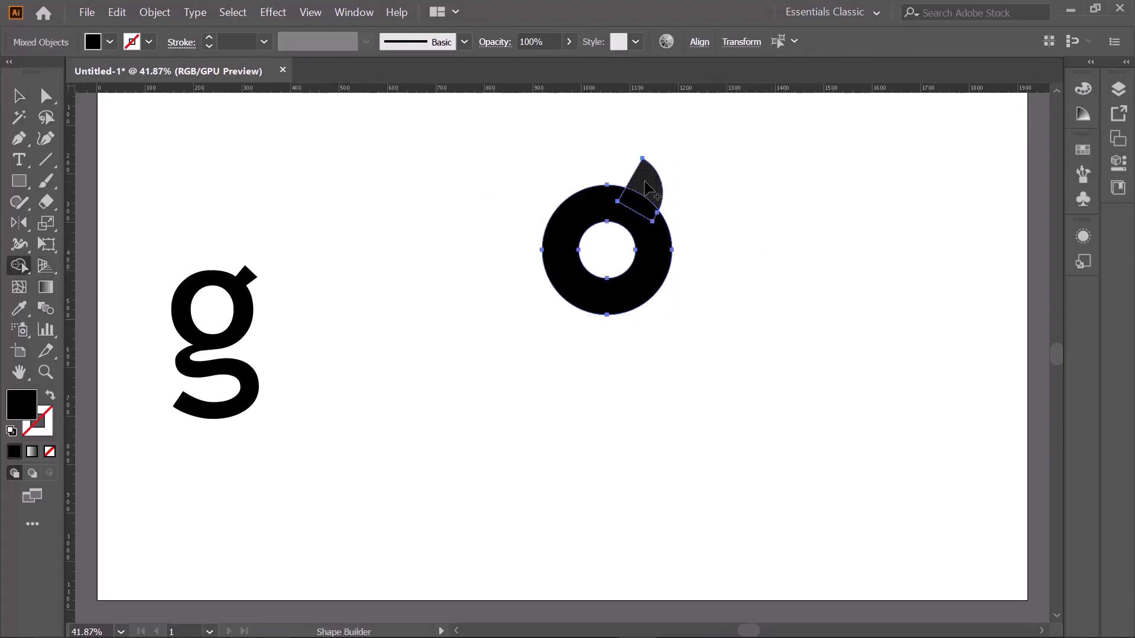
mouse_move(645, 181)
mouse_down()
mouse_move(626, 260)
mouse_move(591, 284)
mouse_up()
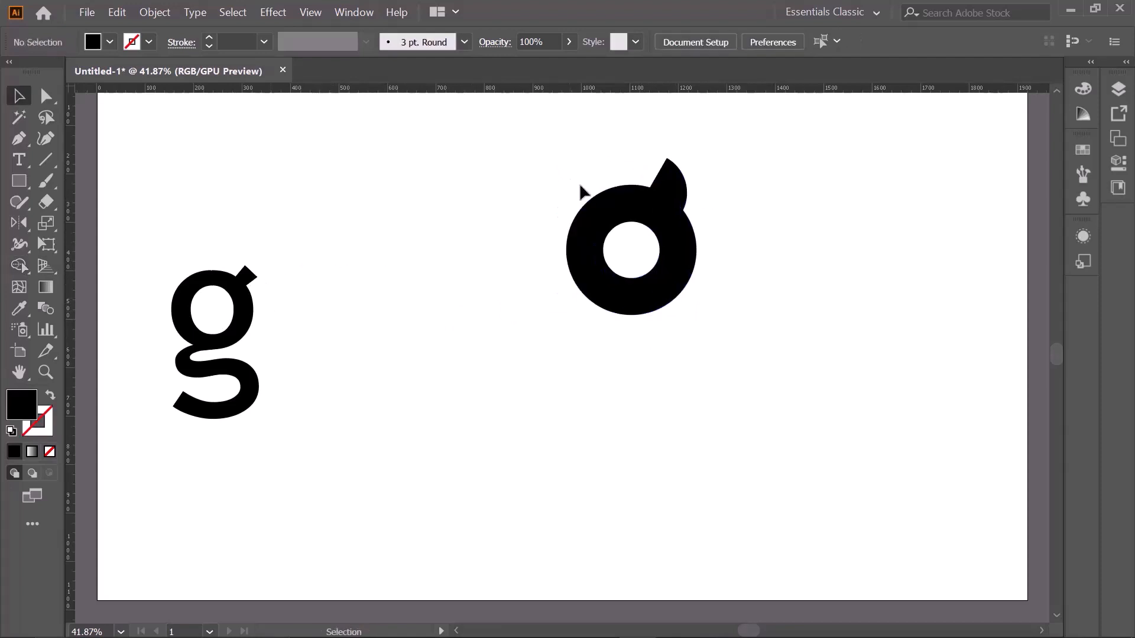
drag(580, 184, 697, 283)
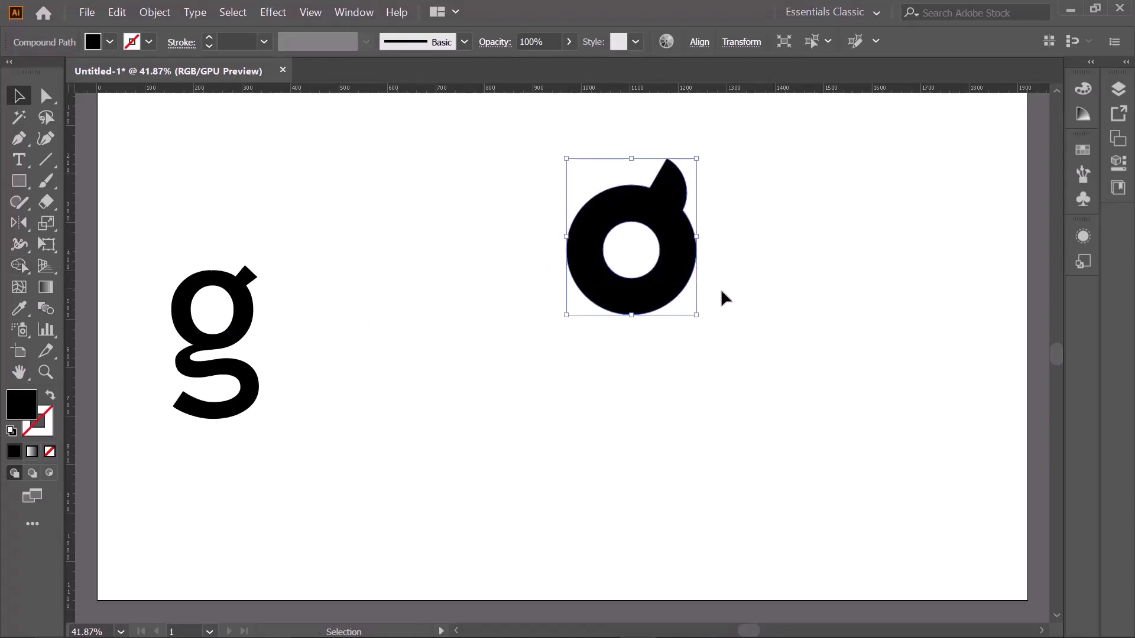
Add a lowercase letter s as text, enlarge it, and move it to the lower left of the ring shape
click(19, 160)
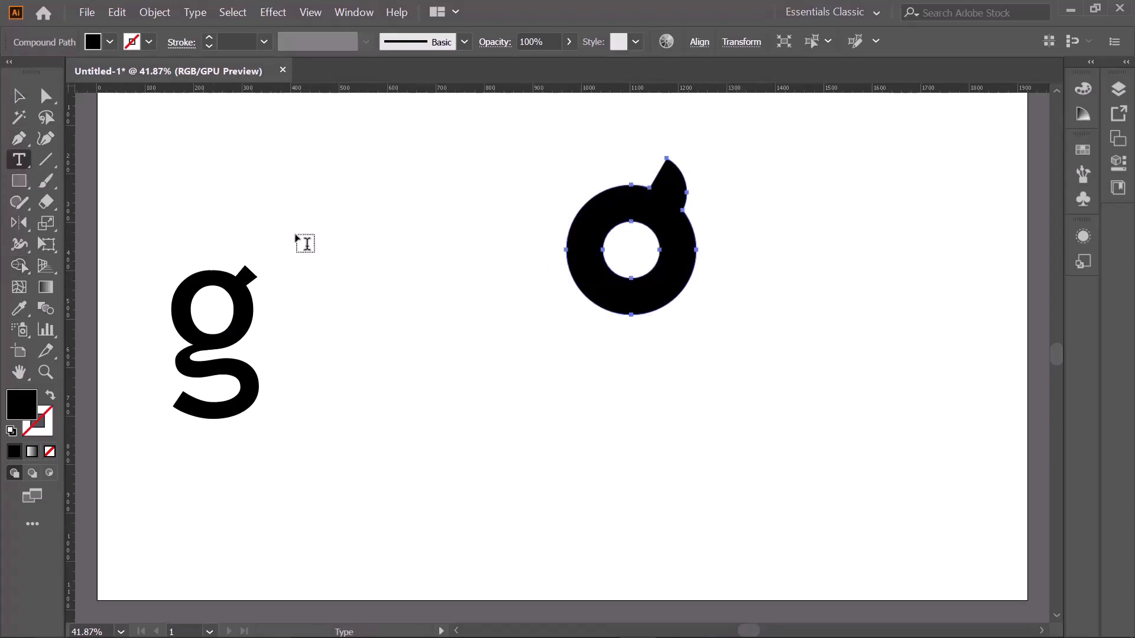
click(343, 260)
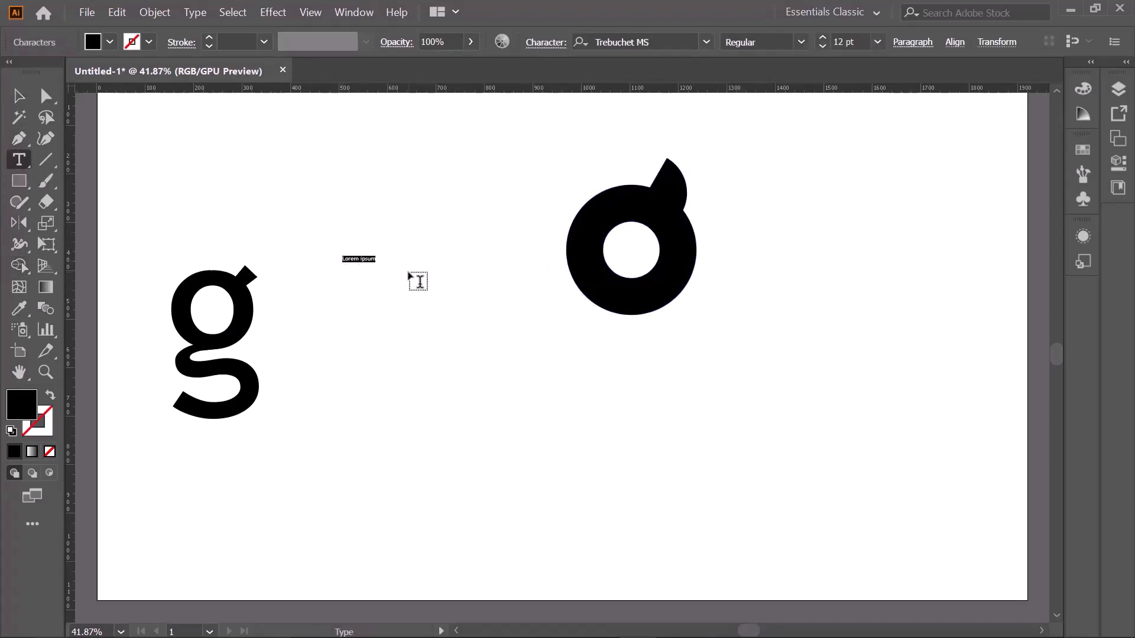
text(s)
click(18, 95)
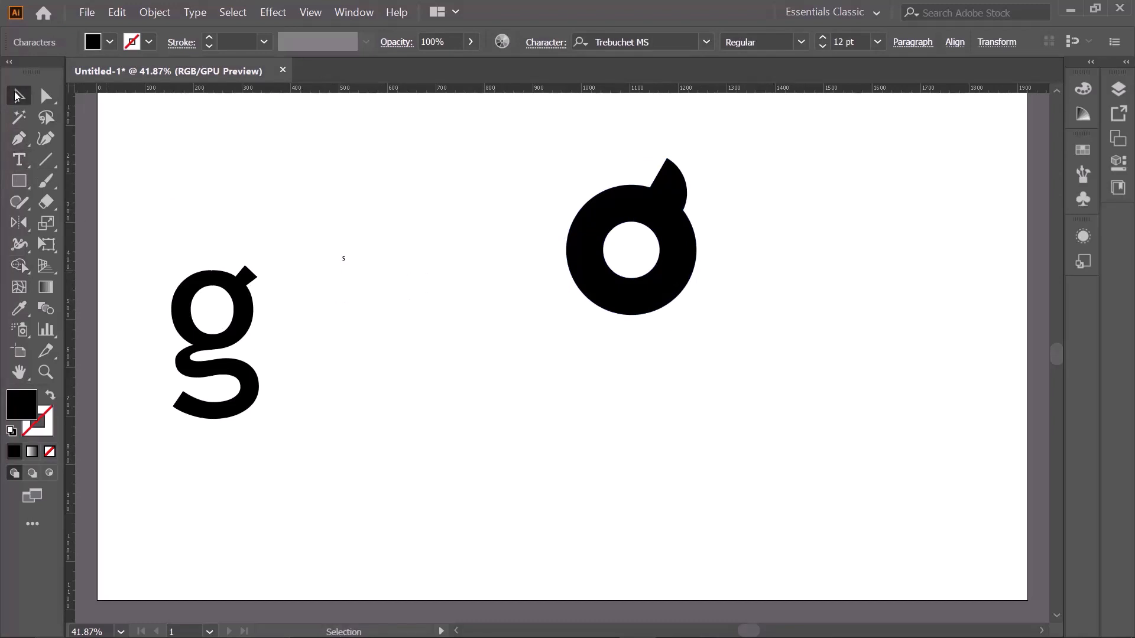
drag(349, 264, 458, 435)
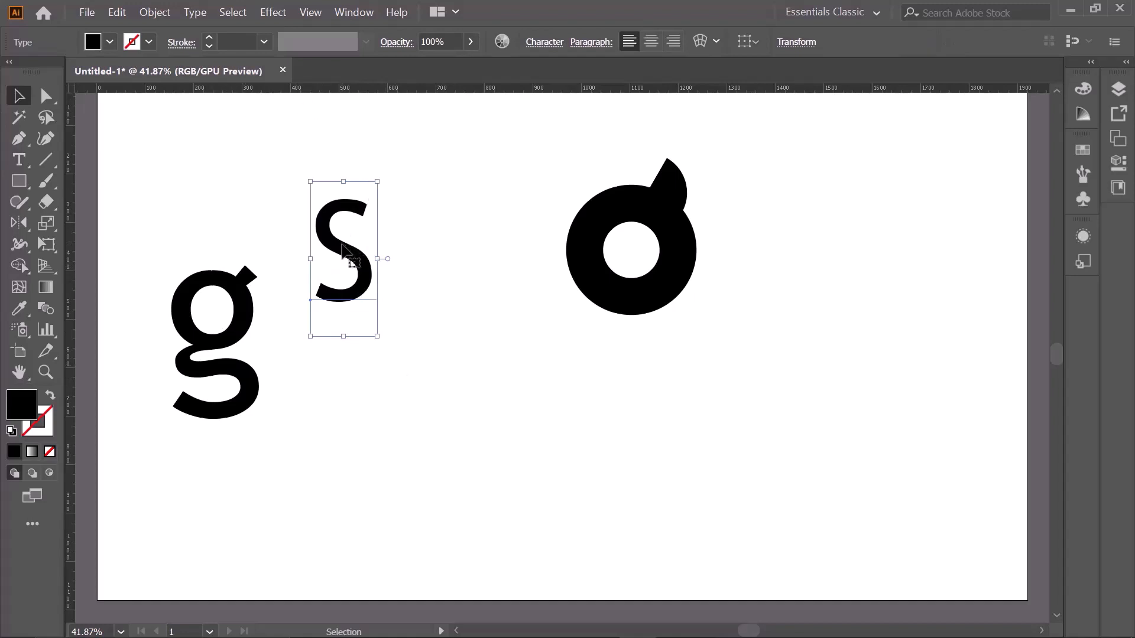
drag(348, 251, 498, 338)
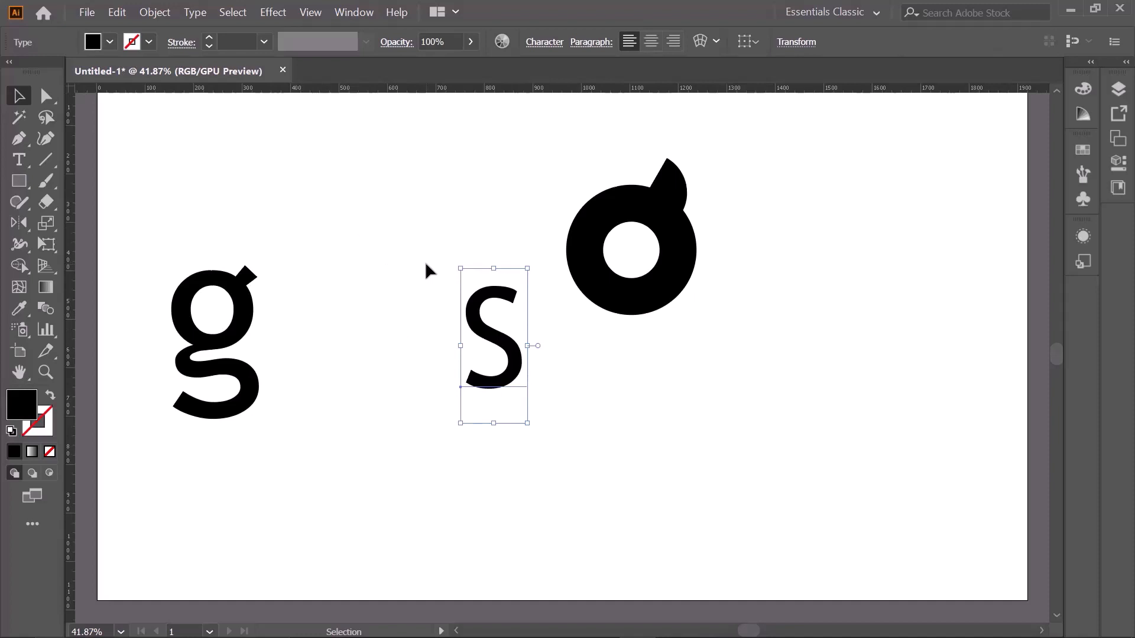
Set the letter s's font to Arial Rounded MT Bold
key(ctrl+t)
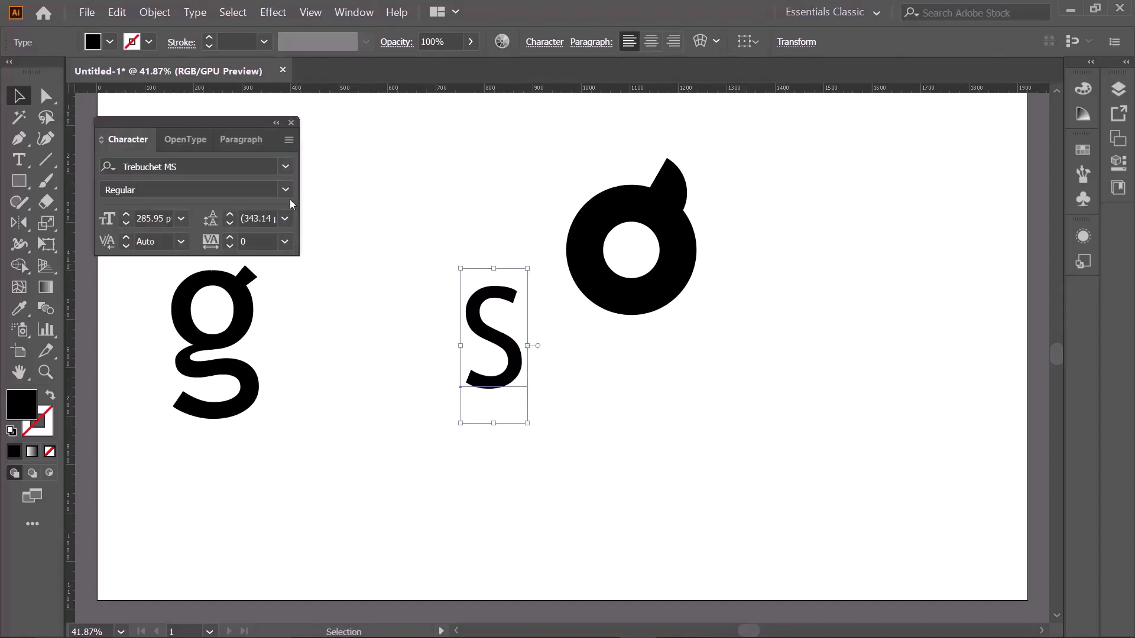
click(286, 160)
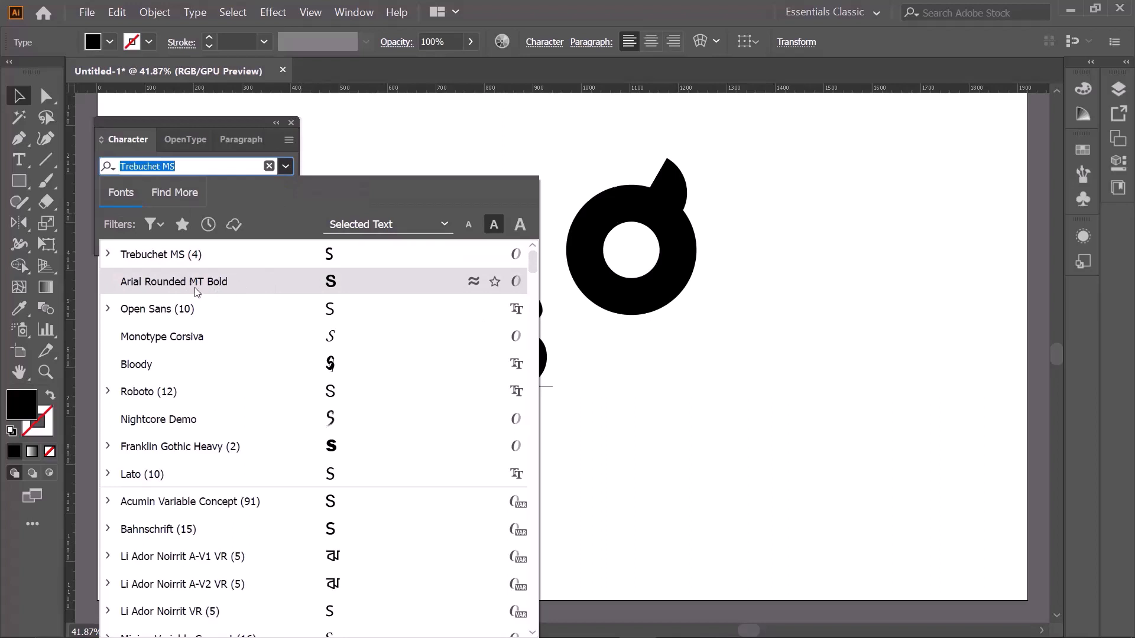
click(276, 291)
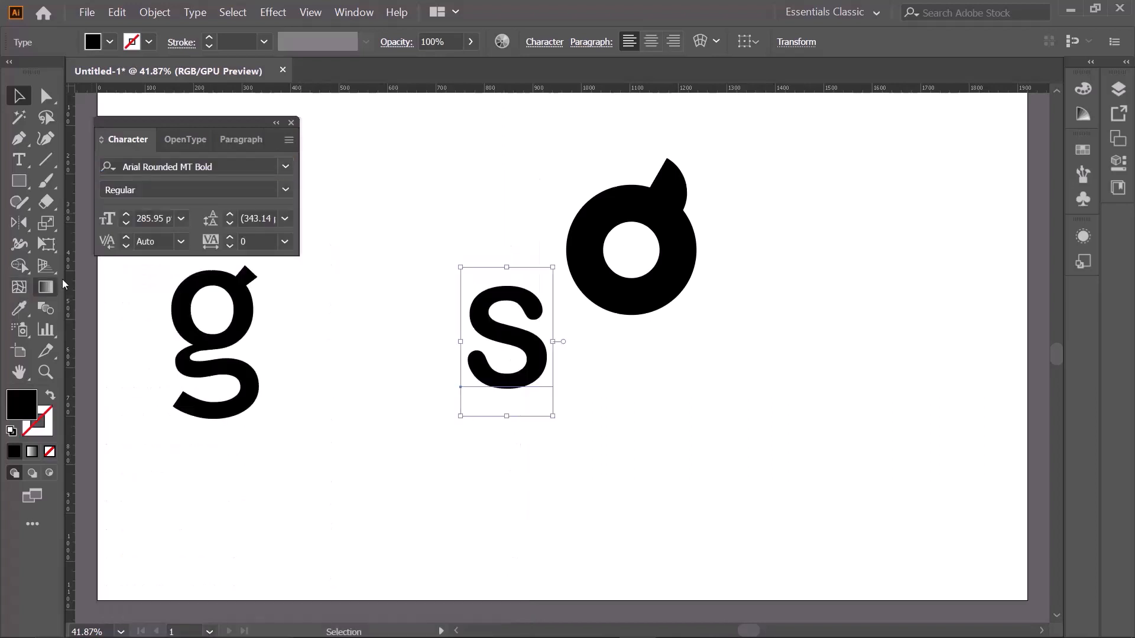
Enlarge the letter s to about 428 pt, rotate it clockwise to a diagonal tilt, and place it overlapping the ring's bottom
drag(504, 417, 505, 452)
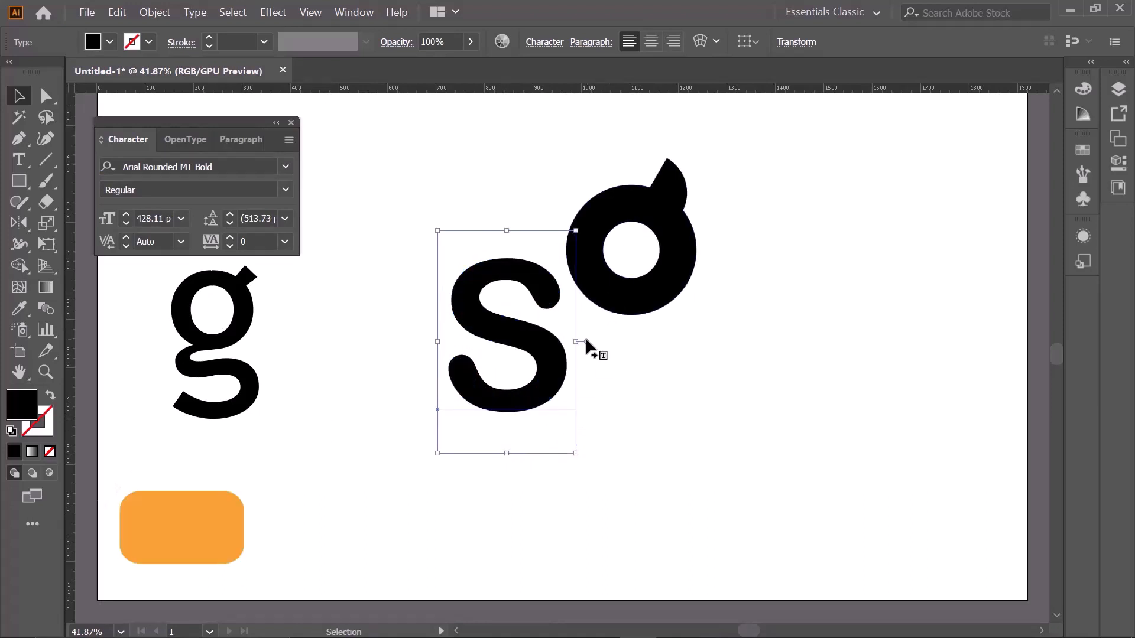
drag(579, 245, 609, 313)
drag(586, 378, 657, 375)
click(801, 342)
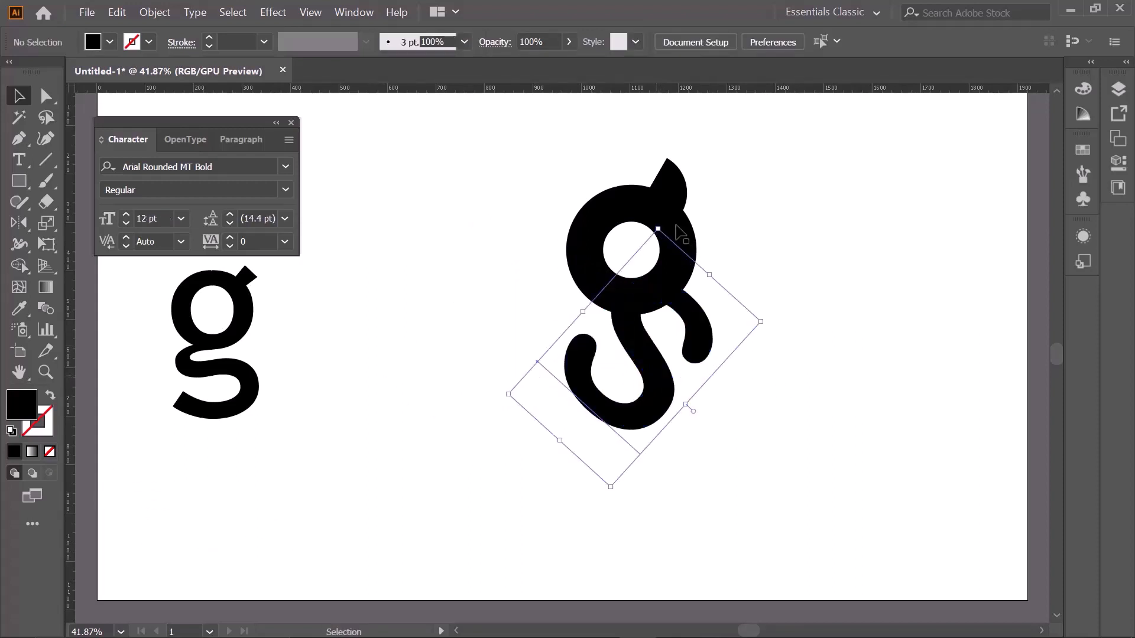
Scale the tilted letter s down to about 398 pt and nudge it slightly upward under the ring
drag(664, 235, 661, 237)
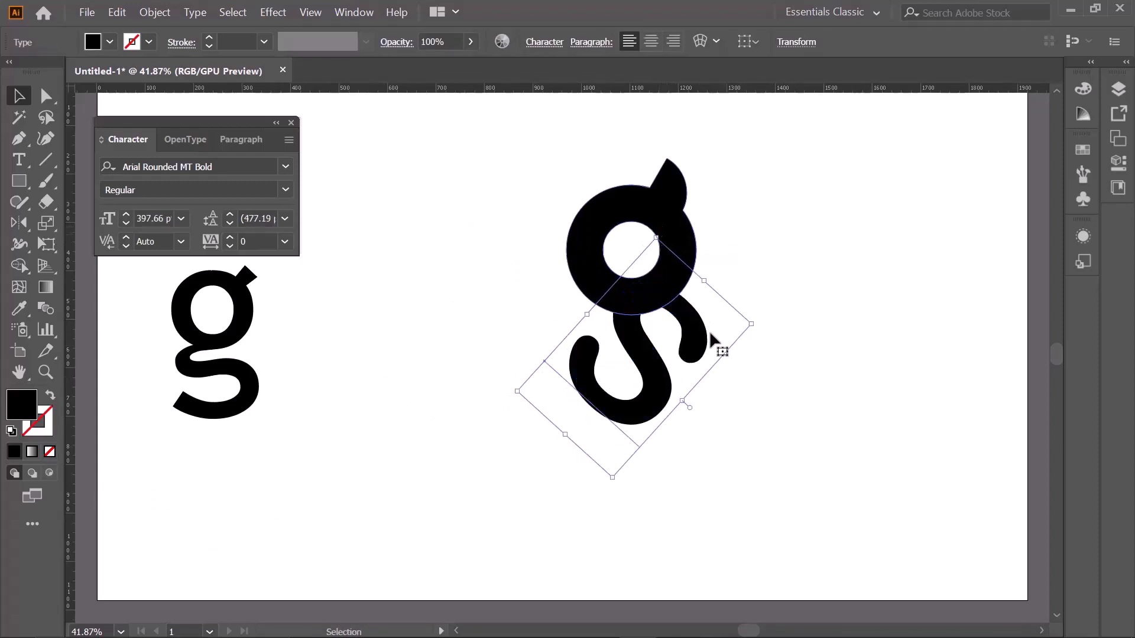
click(775, 375)
drag(647, 368, 647, 366)
click(878, 343)
Convert the tilted letter s text to outlines and expand it
key(ctrl+plus)
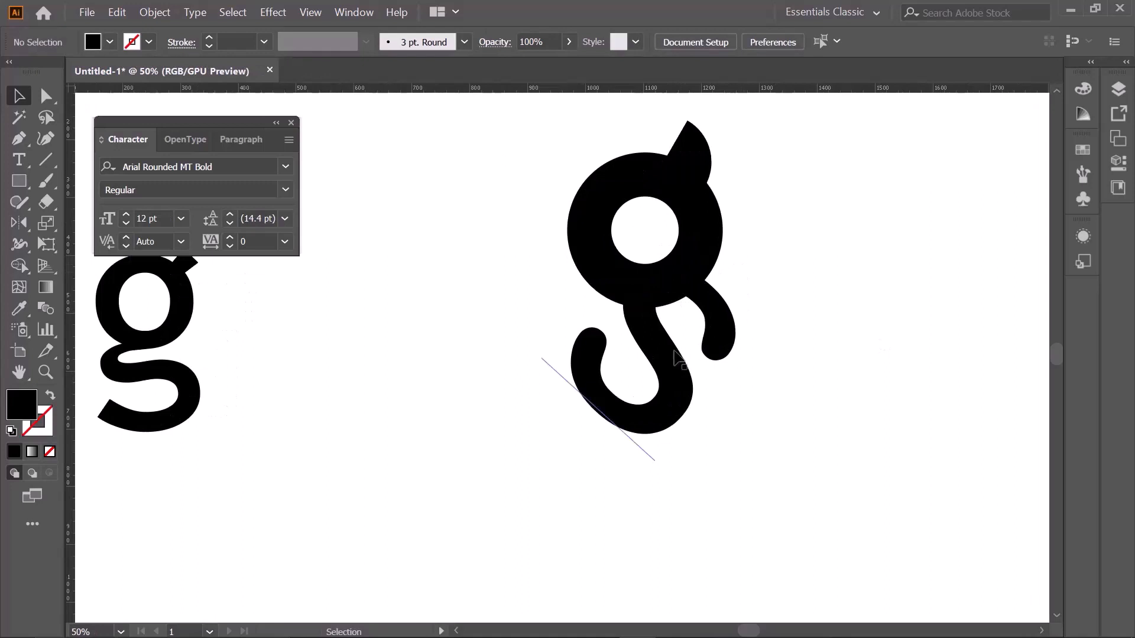
click(666, 355)
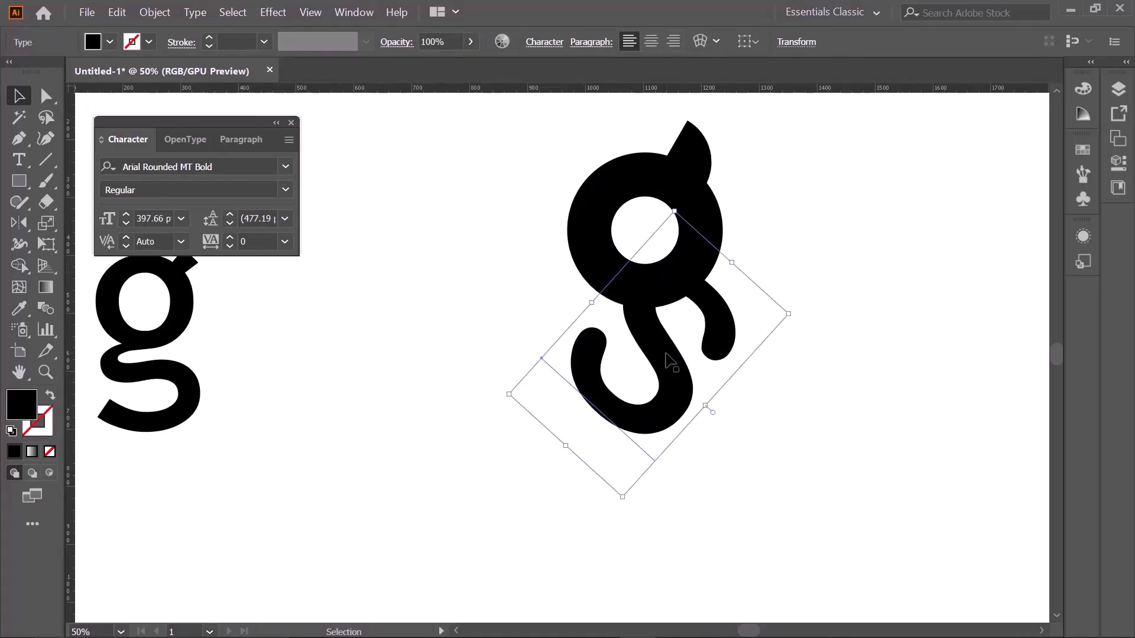
click(155, 12)
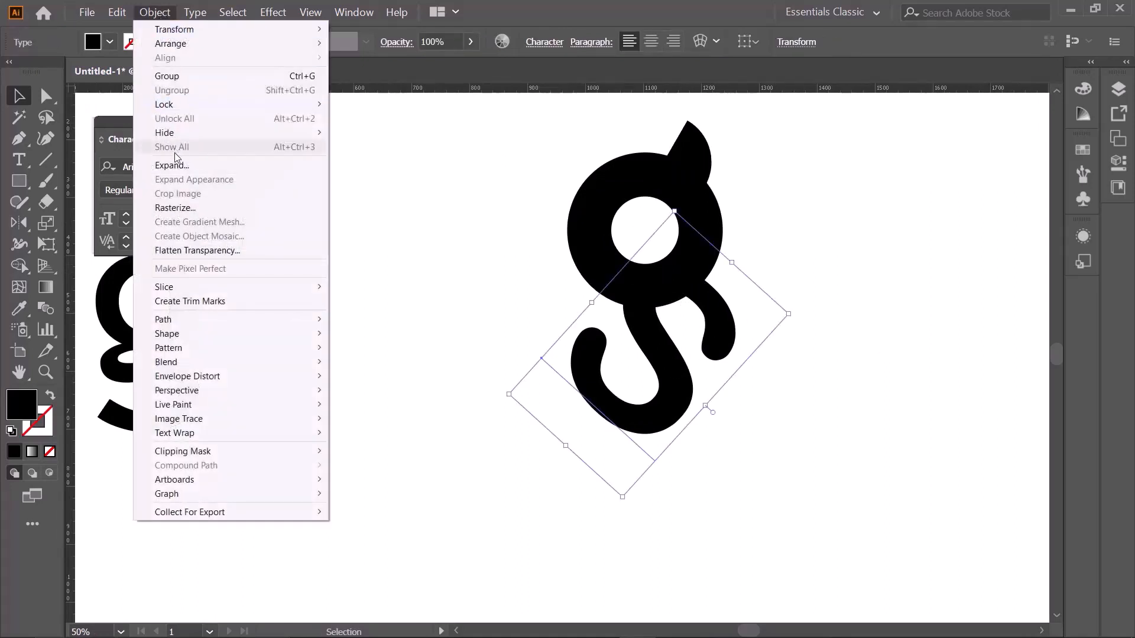
click(474, 227)
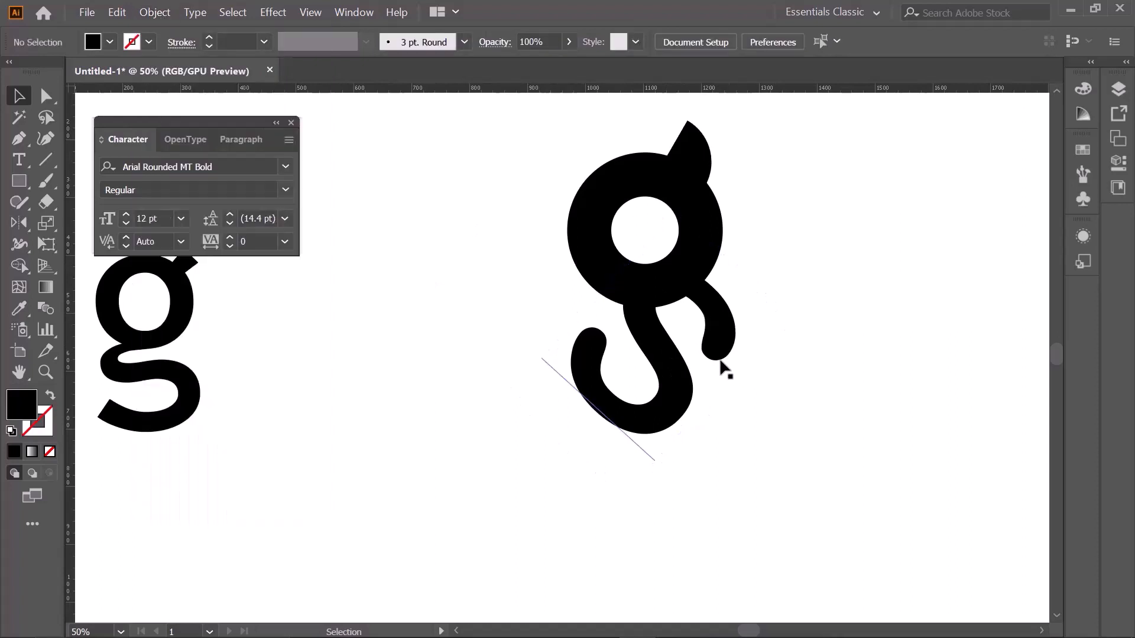
right_click(649, 347)
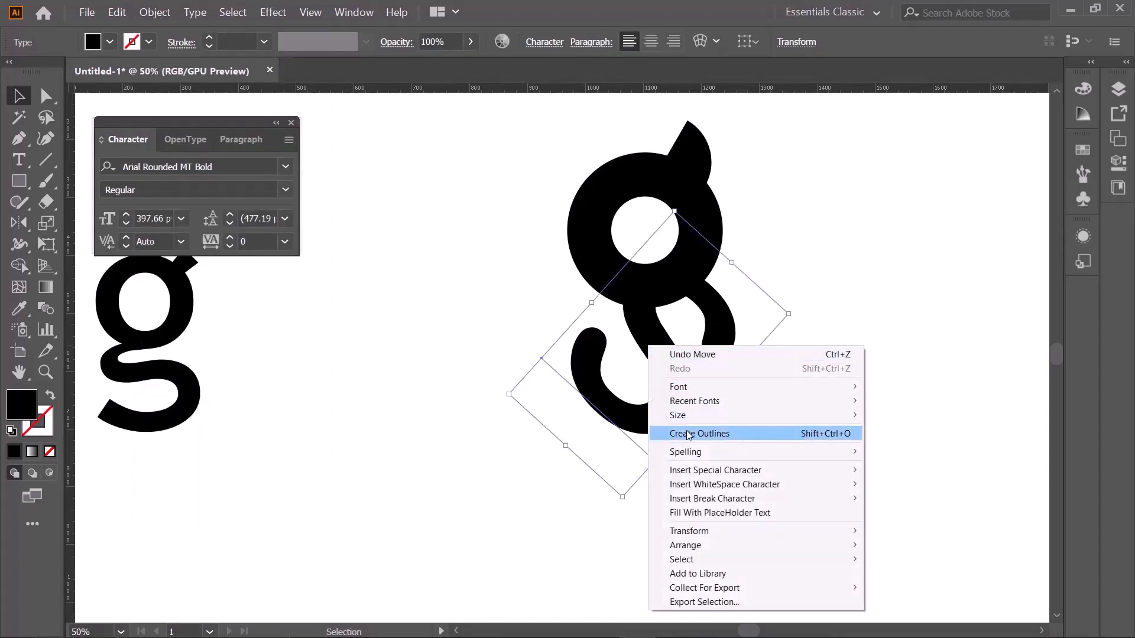
click(688, 434)
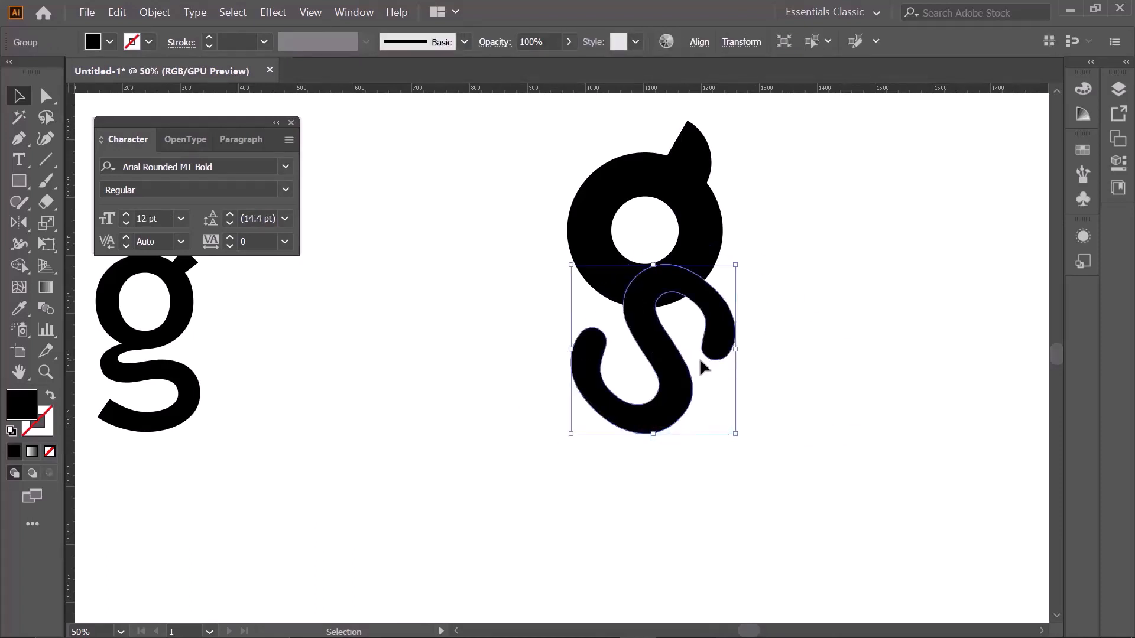
click(163, 9)
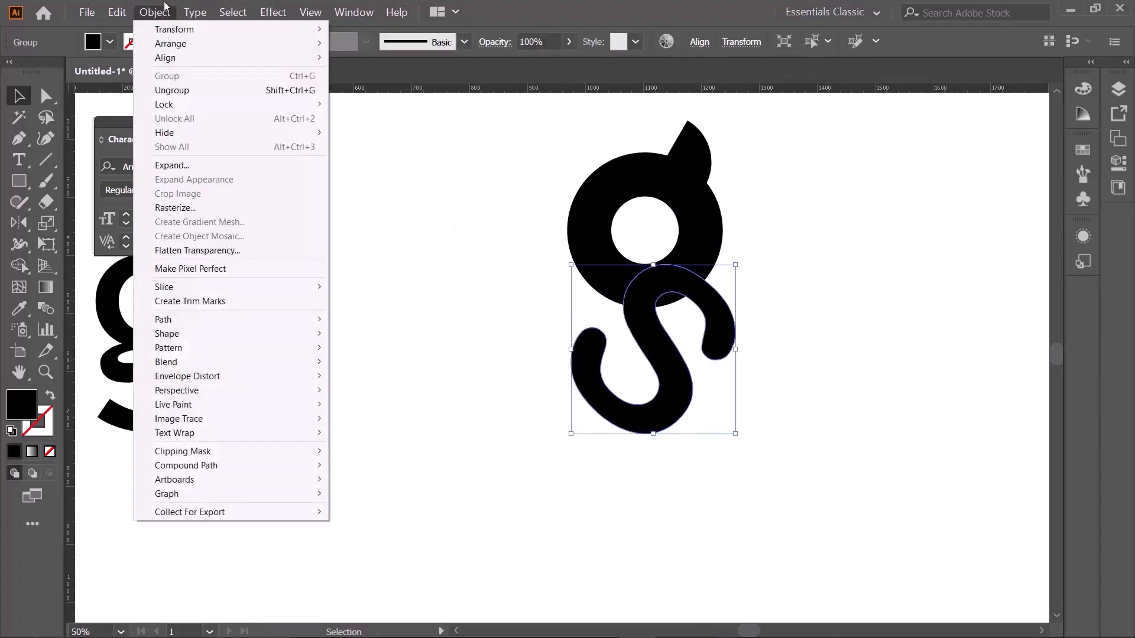
click(164, 164)
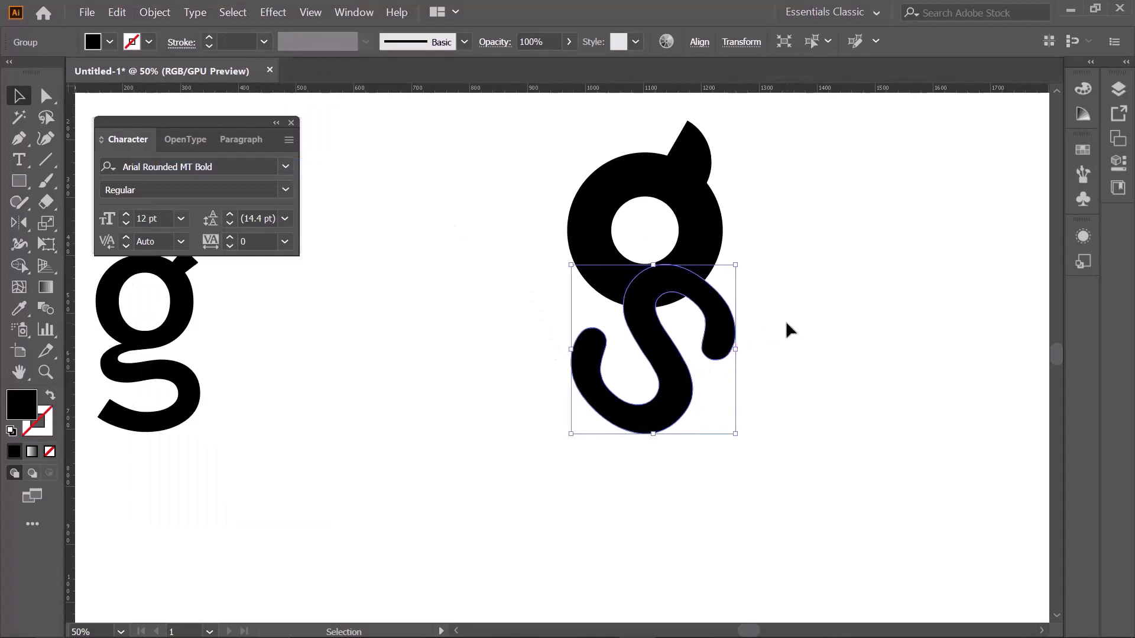
click(794, 346)
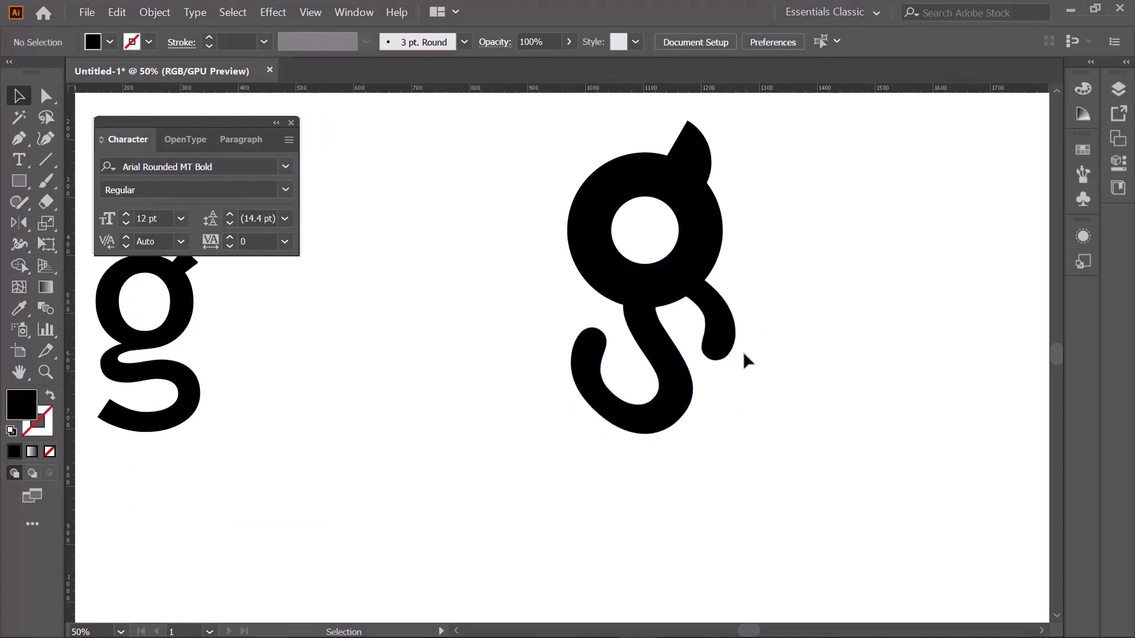
Using the Shape Builder tool, merge the s overlap into the ring and remove the leftover right hook of the s
drag(517, 141, 882, 504)
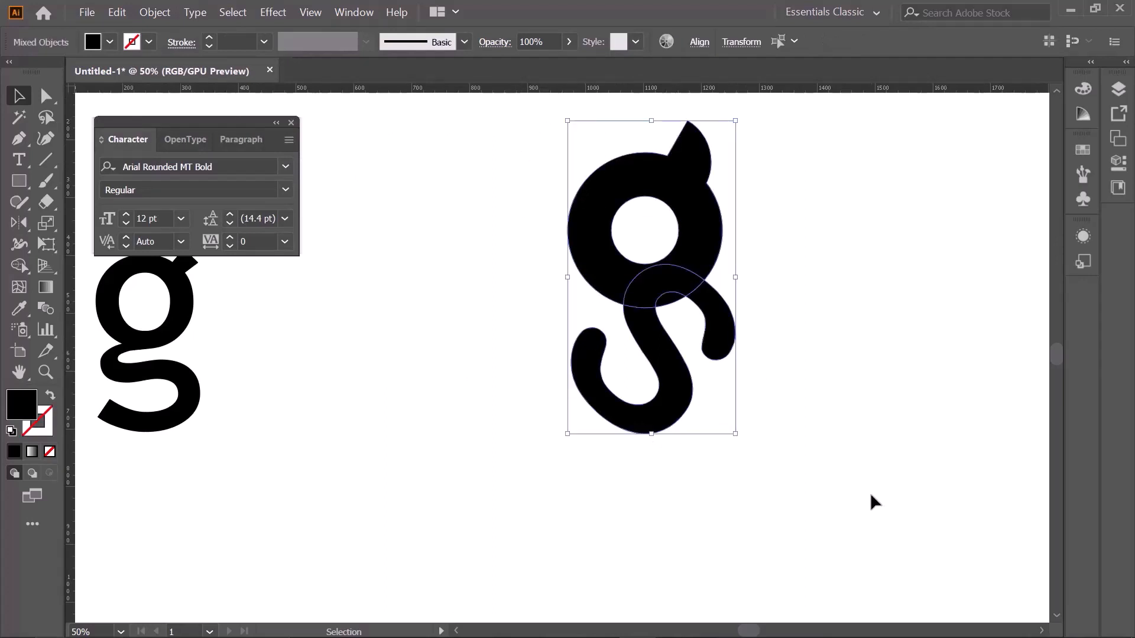
click(18, 268)
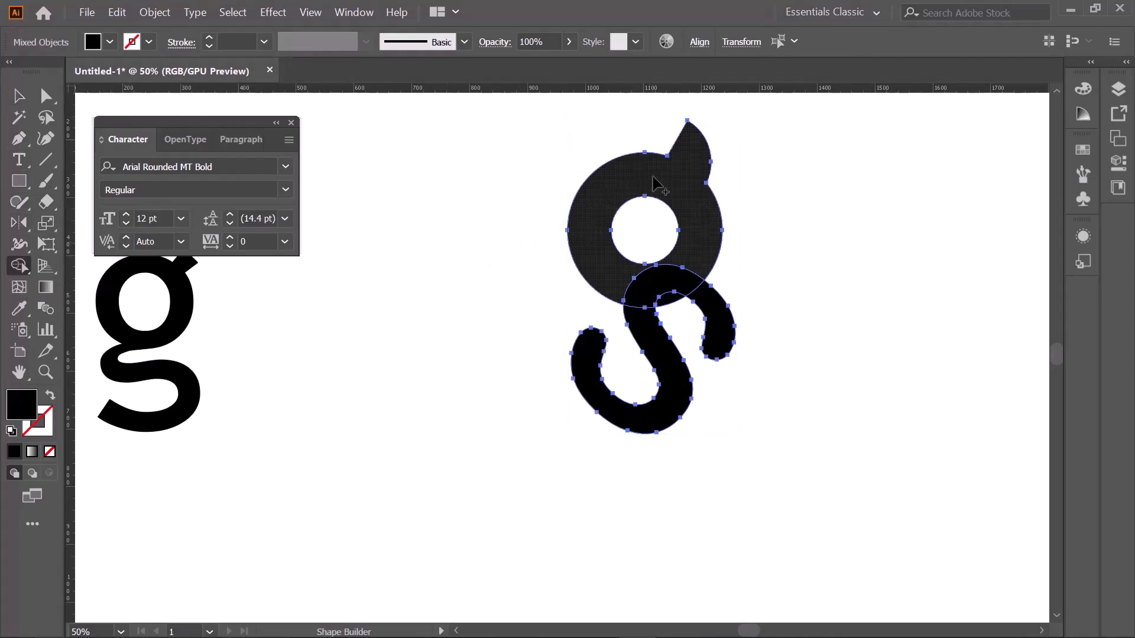
drag(627, 283, 675, 299)
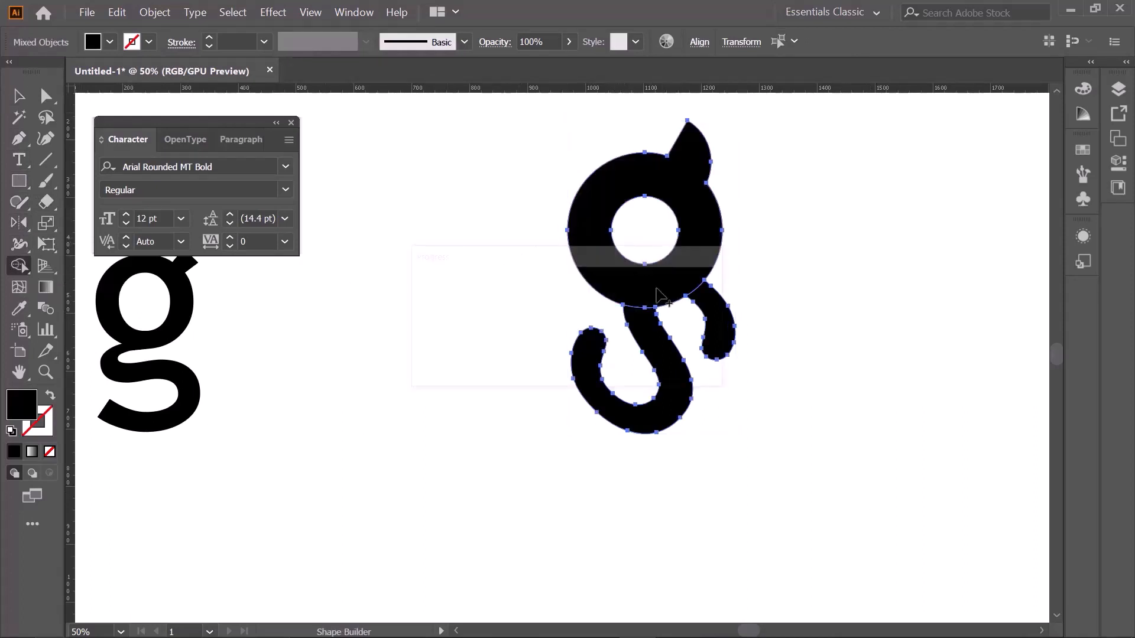
alt+click(726, 312)
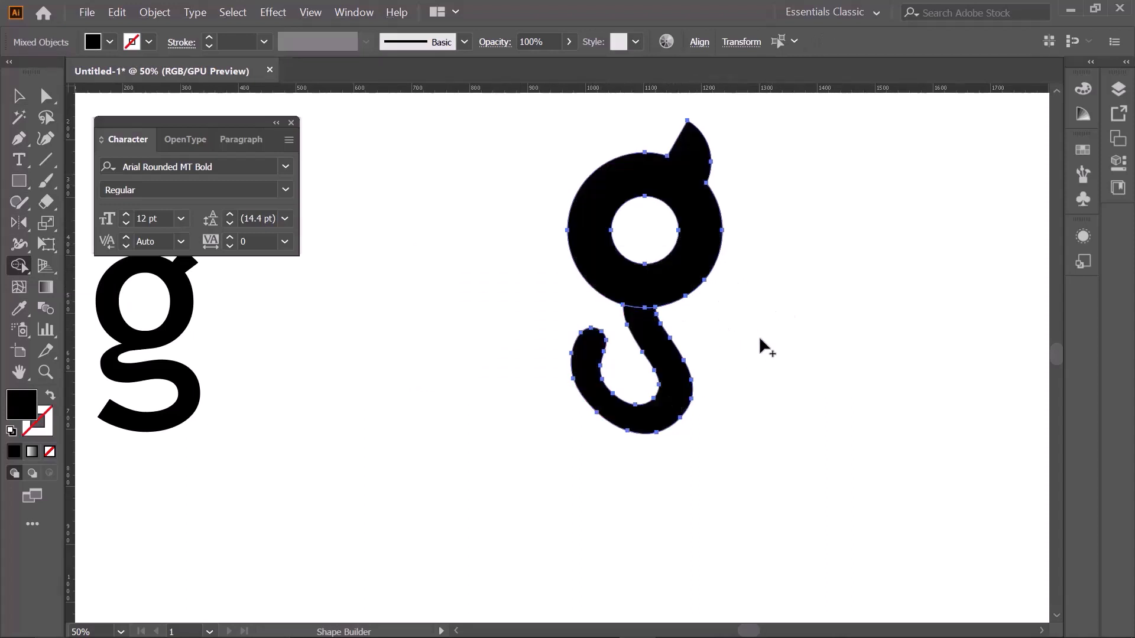
click(24, 103)
click(429, 197)
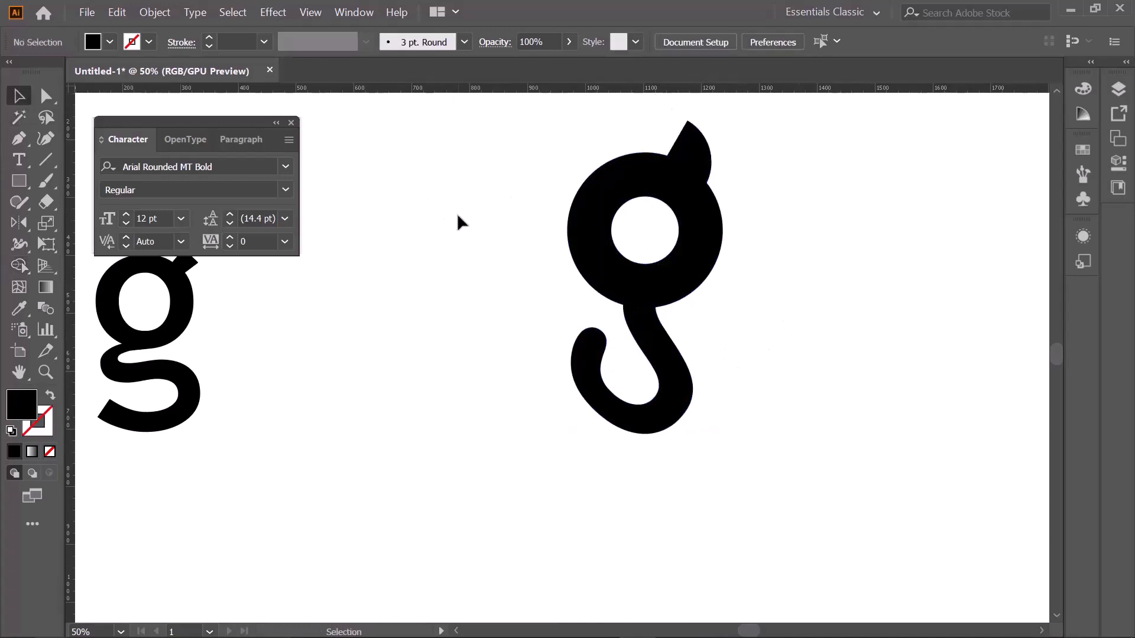
Fill the ring shape and its tail together with the default white-to-black linear gradient
scroll(522, 303, up, 1)
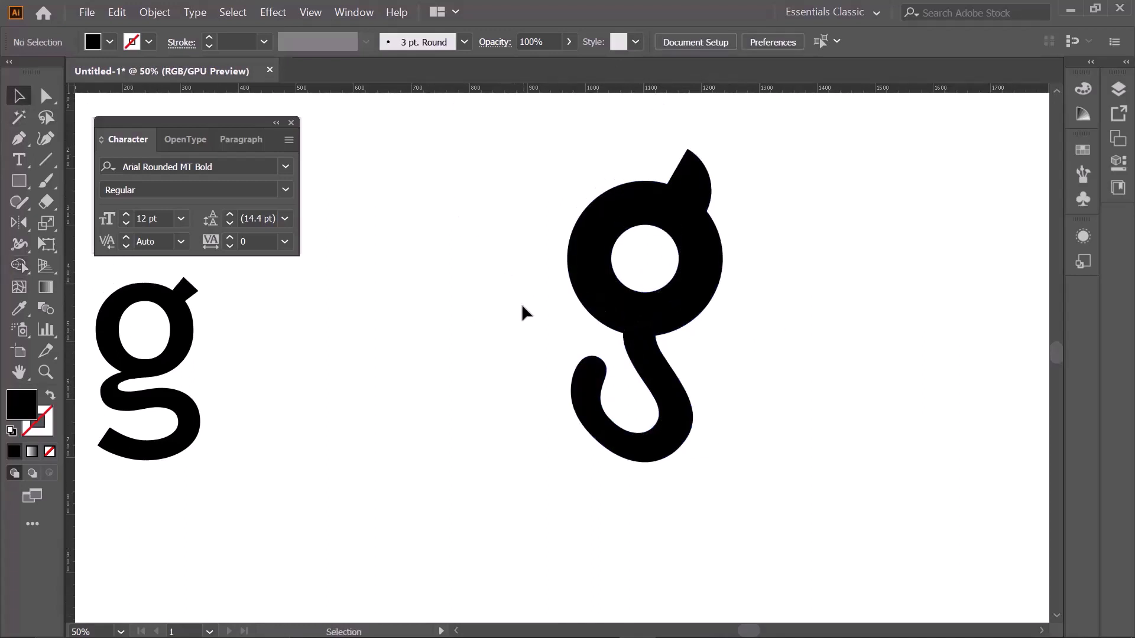
drag(479, 165, 757, 528)
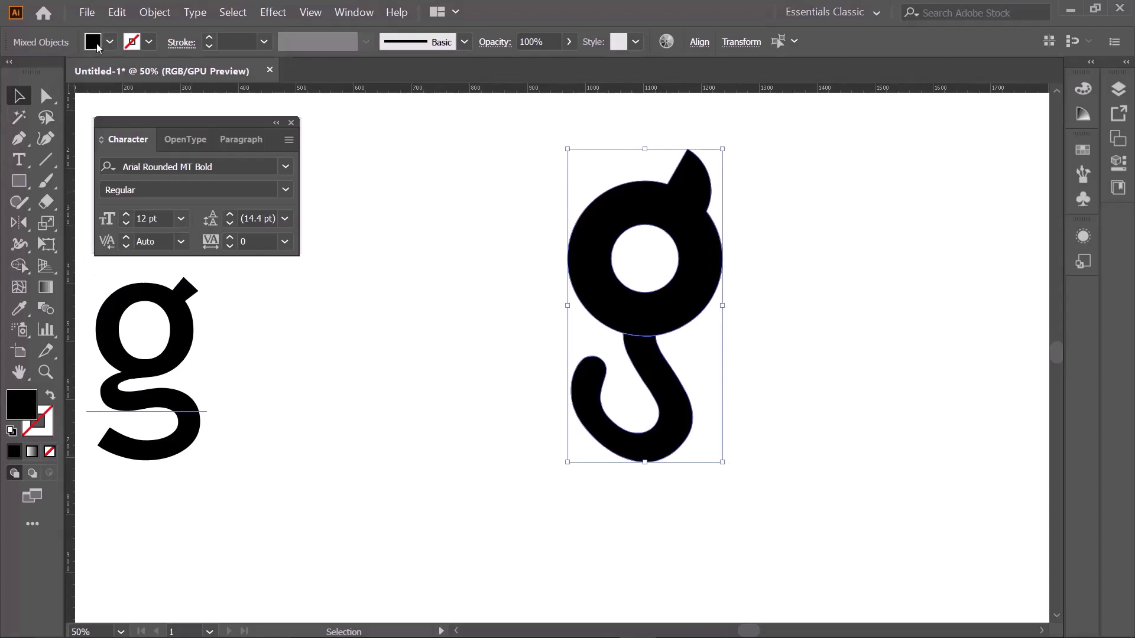
click(30, 457)
click(30, 459)
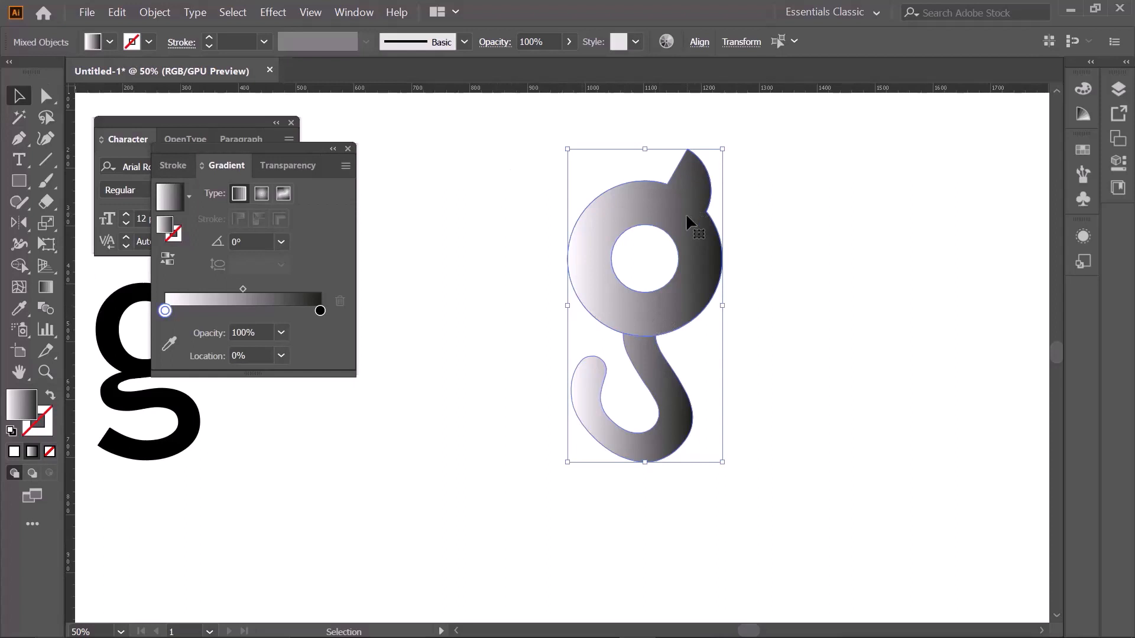
Color the gradient's left stop blue and its right stop magenta
double_click(166, 311)
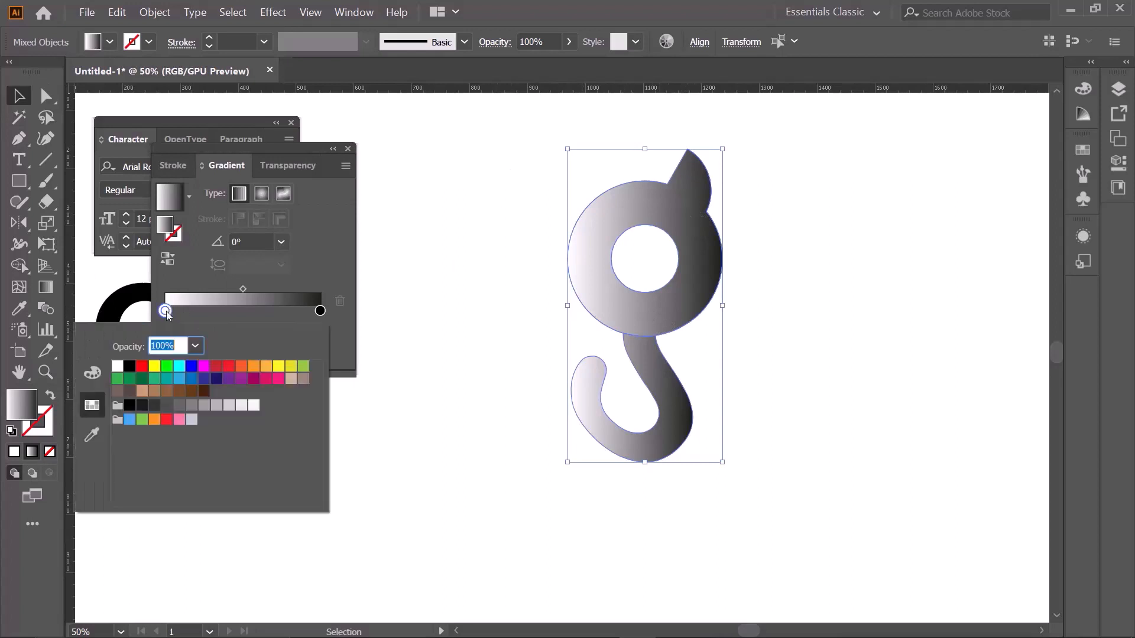
click(192, 367)
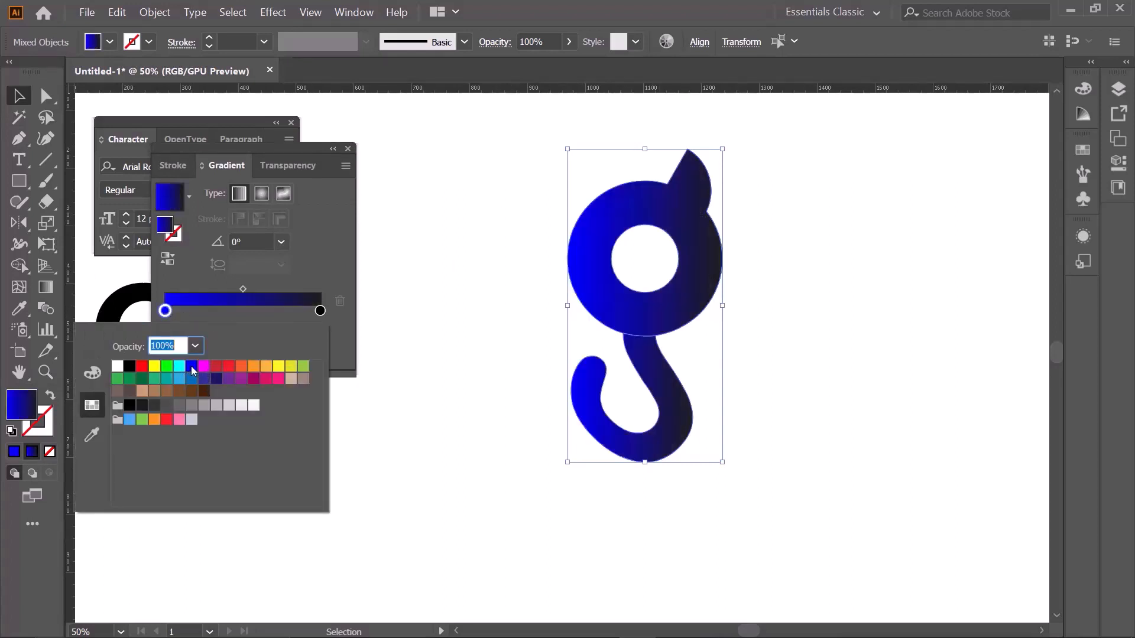
double_click(320, 311)
click(204, 366)
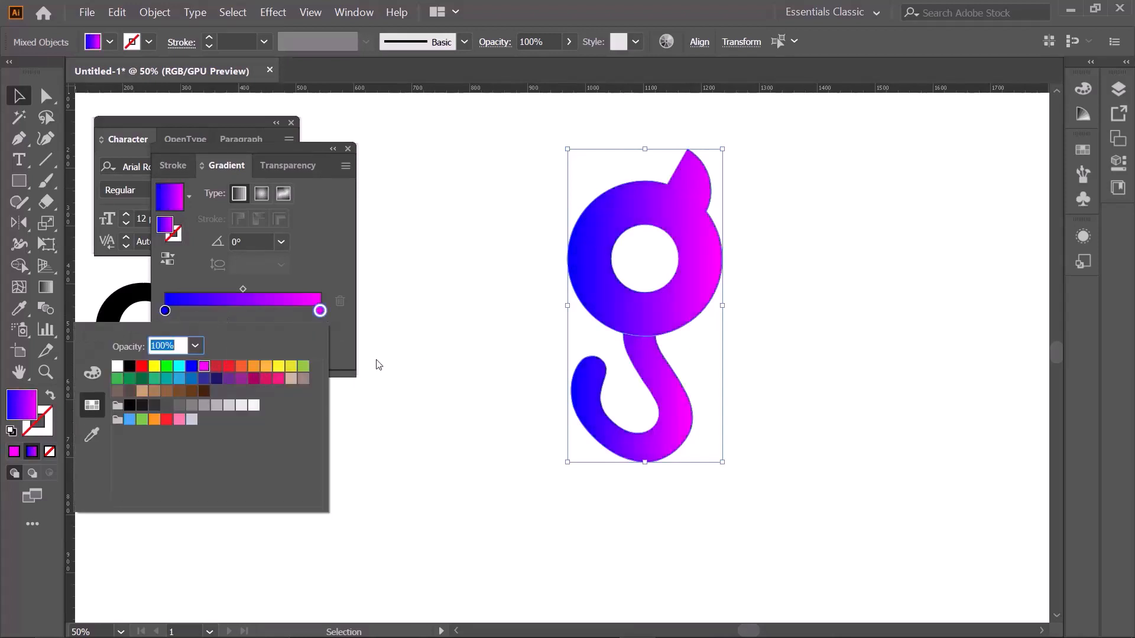
Reverse the gradient colors by making the left stop magenta and the right stop blue
click(165, 311)
double_click(165, 311)
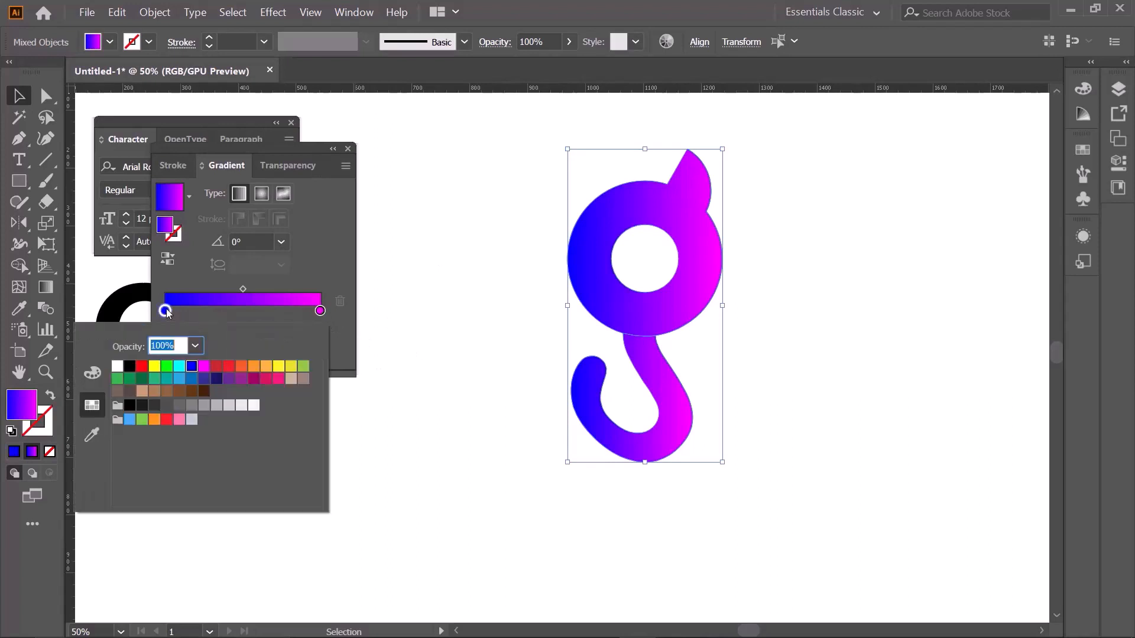
click(204, 367)
click(319, 311)
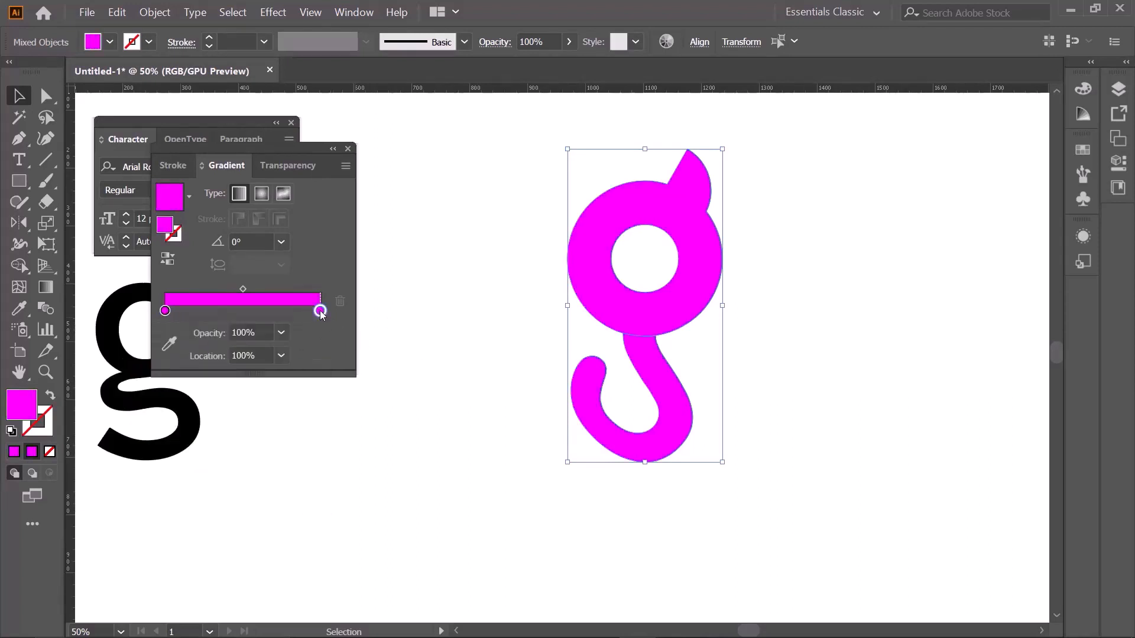
double_click(320, 311)
click(192, 366)
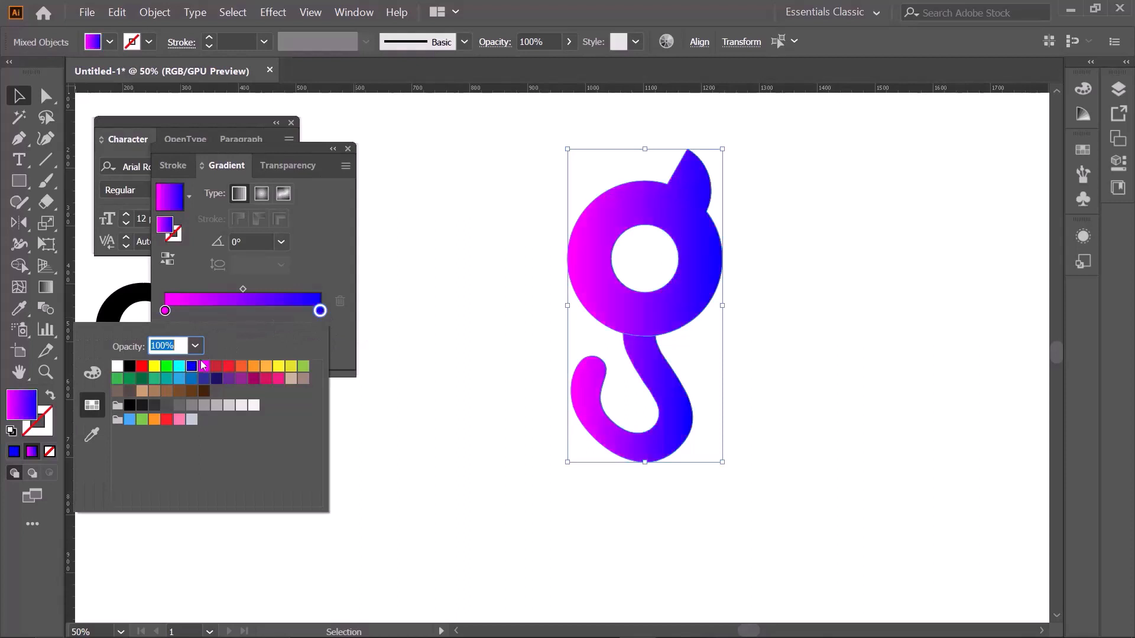
click(437, 270)
click(502, 200)
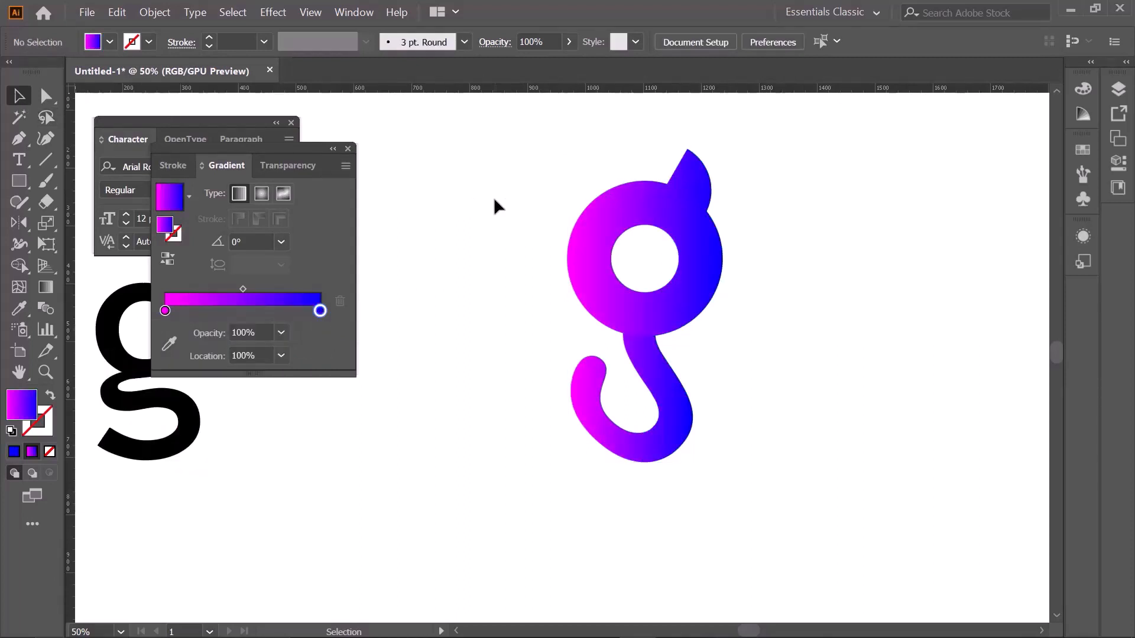
With the Pen tool, draw a closed four-point shape over the ring's left side, its inner edge curving from above the ring into the hole
key(ctrl+equal)
key(ctrl+equal)
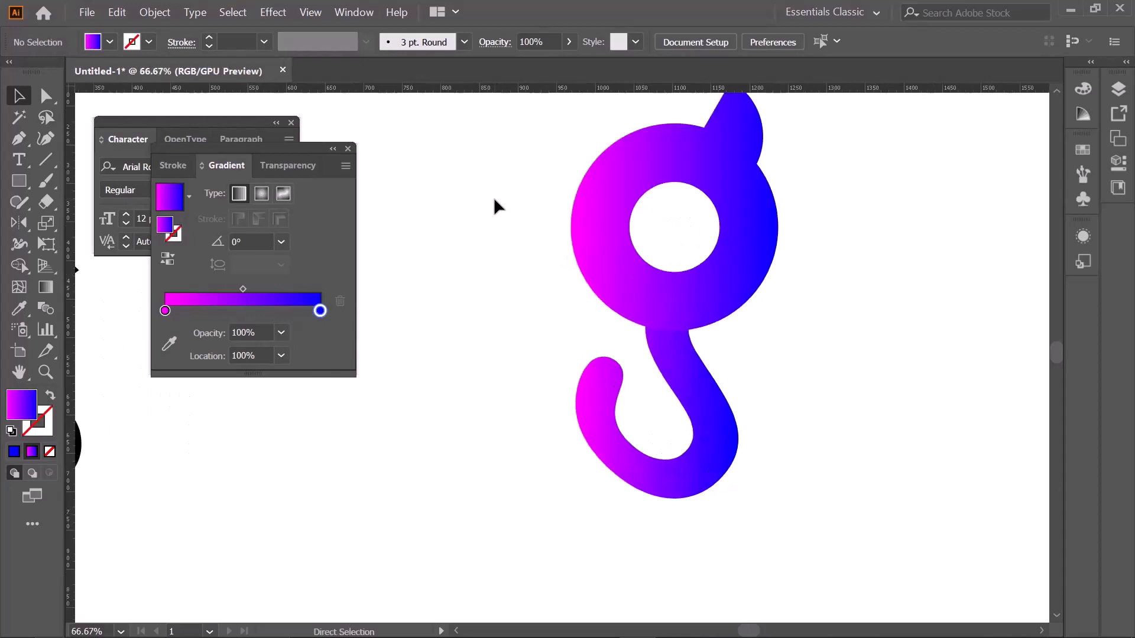
drag(677, 337, 607, 468)
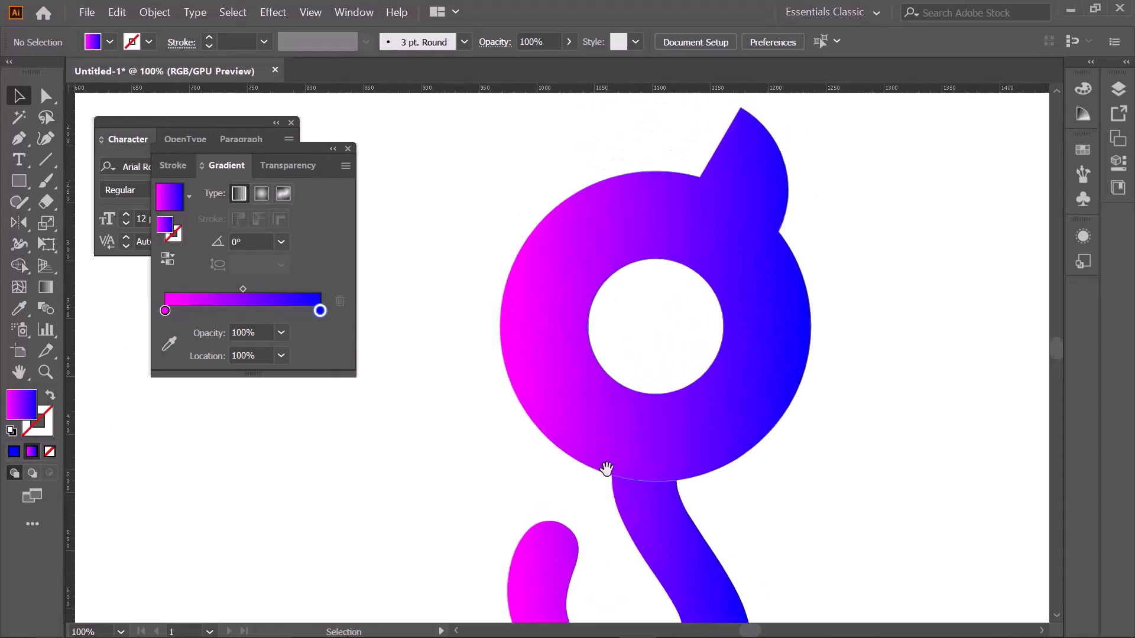
click(23, 138)
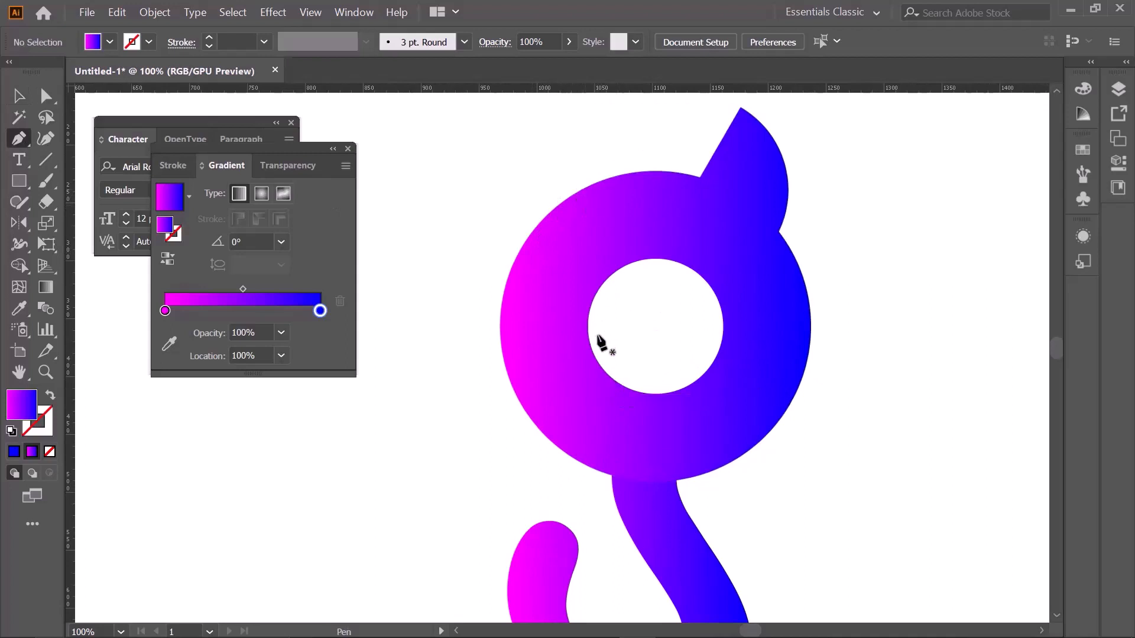
click(570, 179)
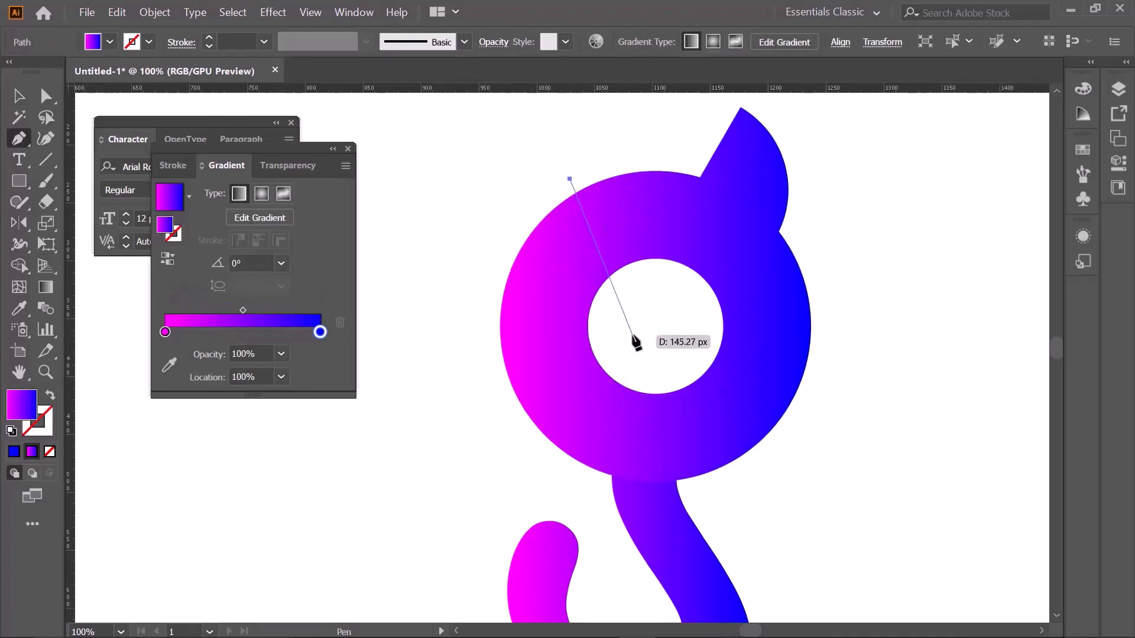
drag(632, 334, 716, 412)
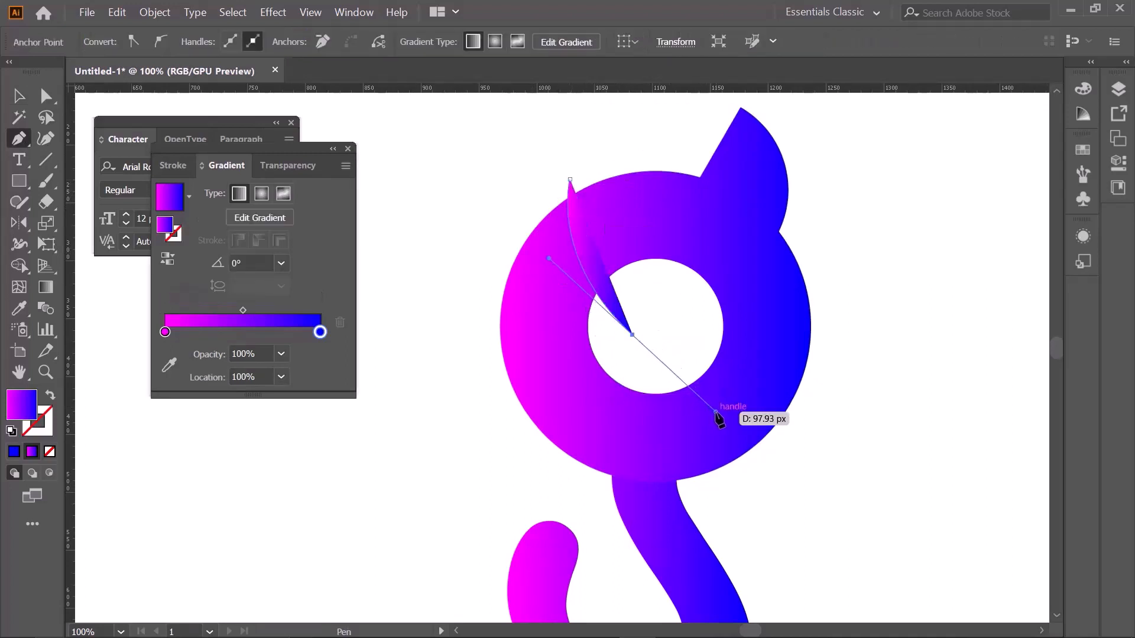
click(633, 336)
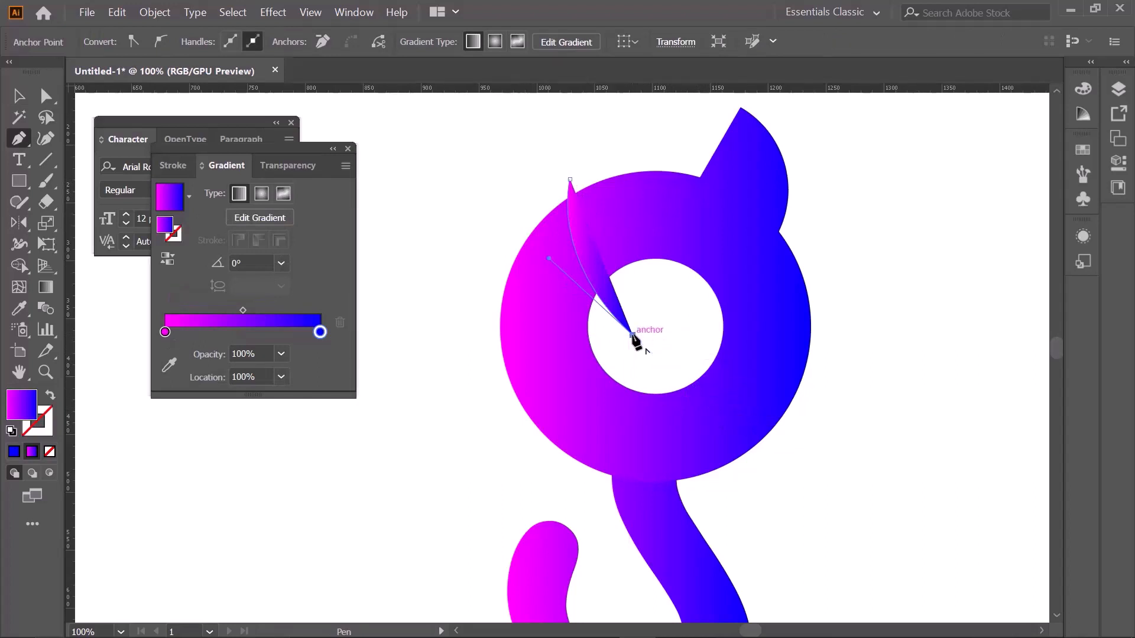
click(453, 383)
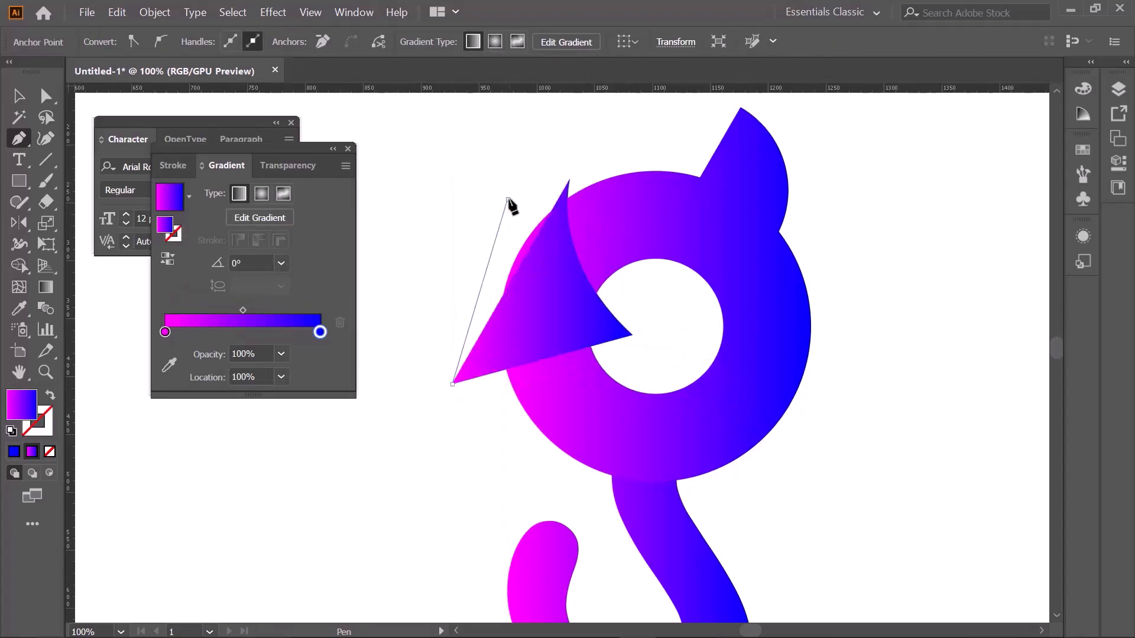
click(508, 199)
click(568, 180)
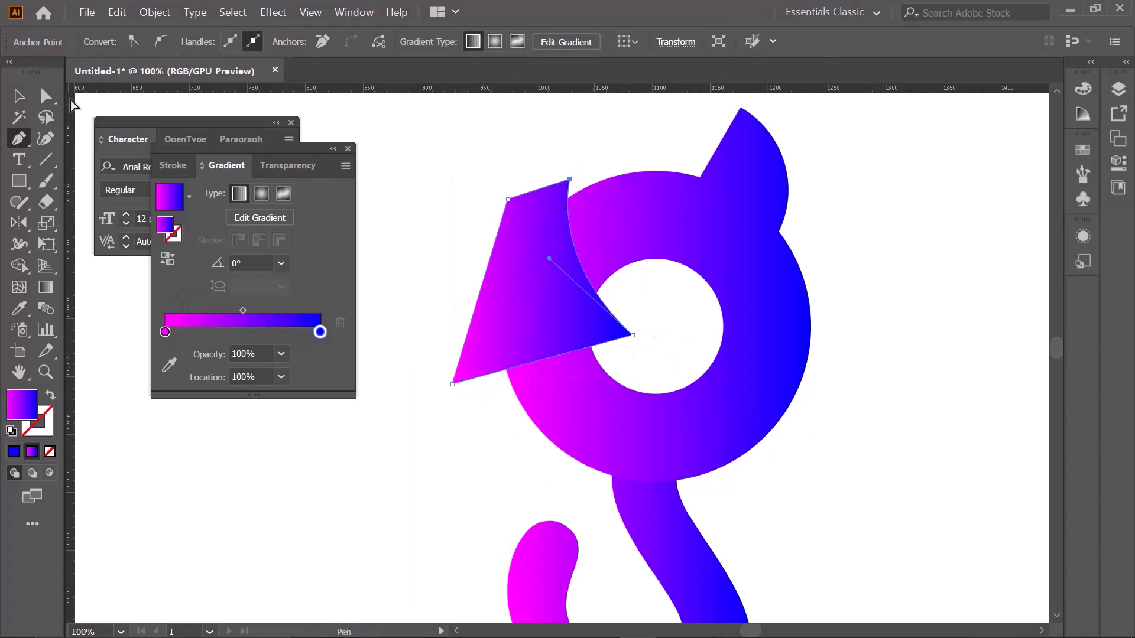
Use Shape Builder on the ring and Pen shape to remove the parts inside the hole and outside the ring, keeping the overlapping segment
click(12, 99)
click(457, 125)
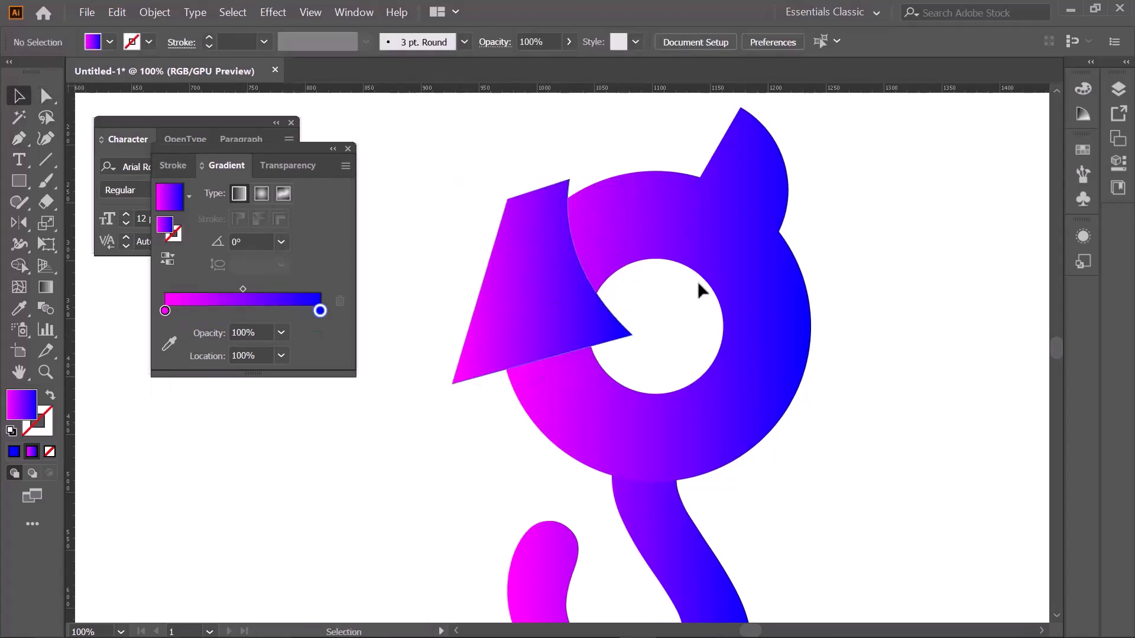
drag(466, 167, 652, 372)
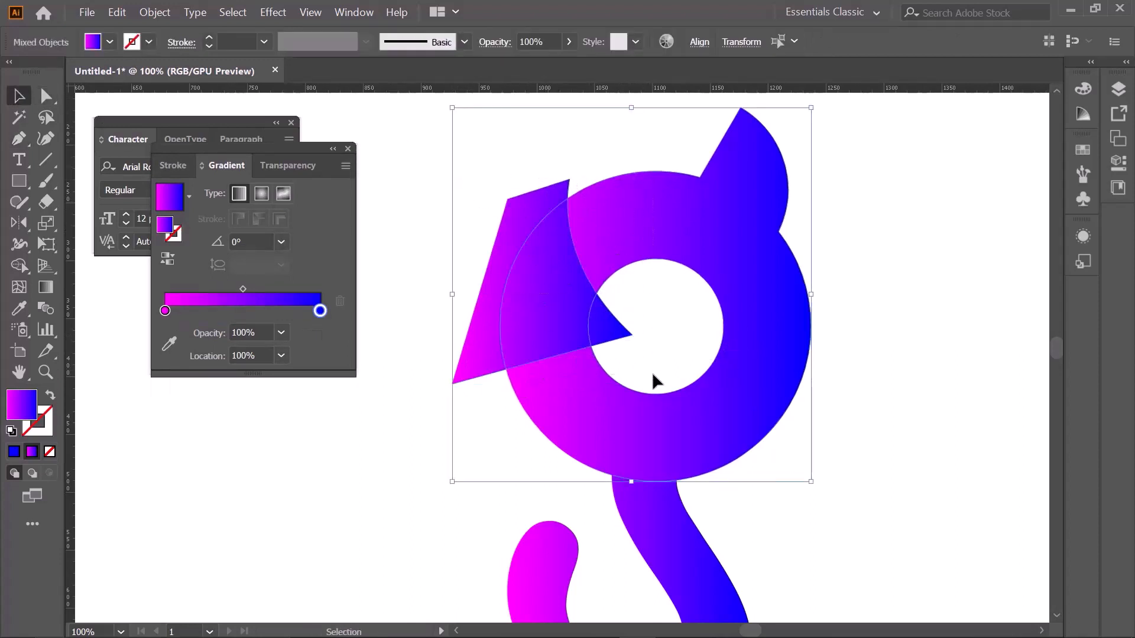
click(17, 266)
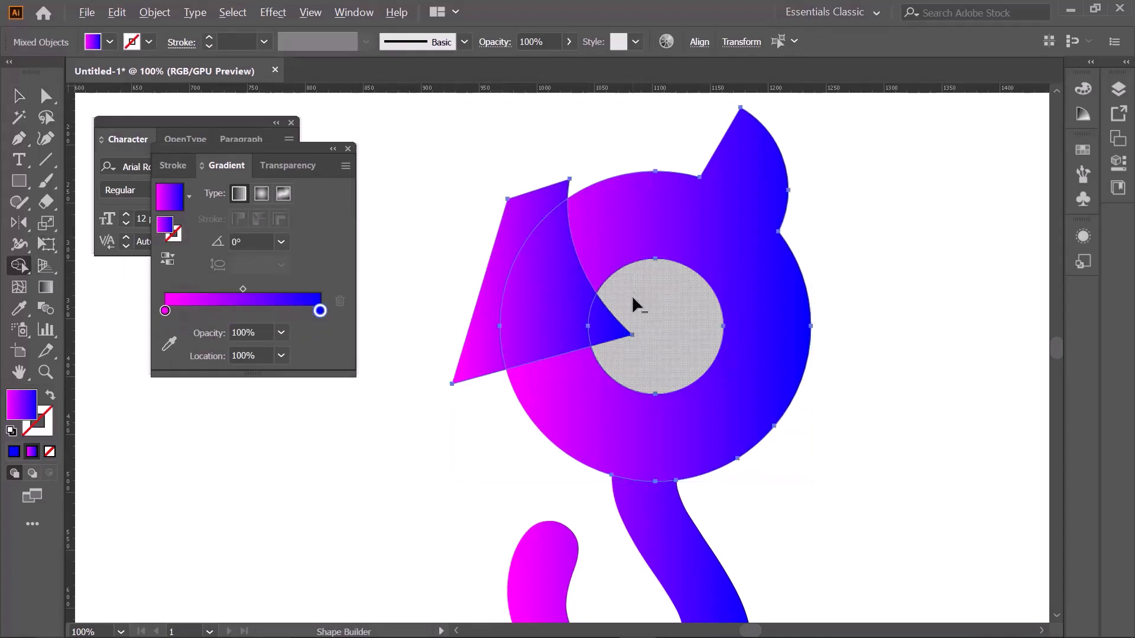
alt+click(603, 325)
alt+click(519, 223)
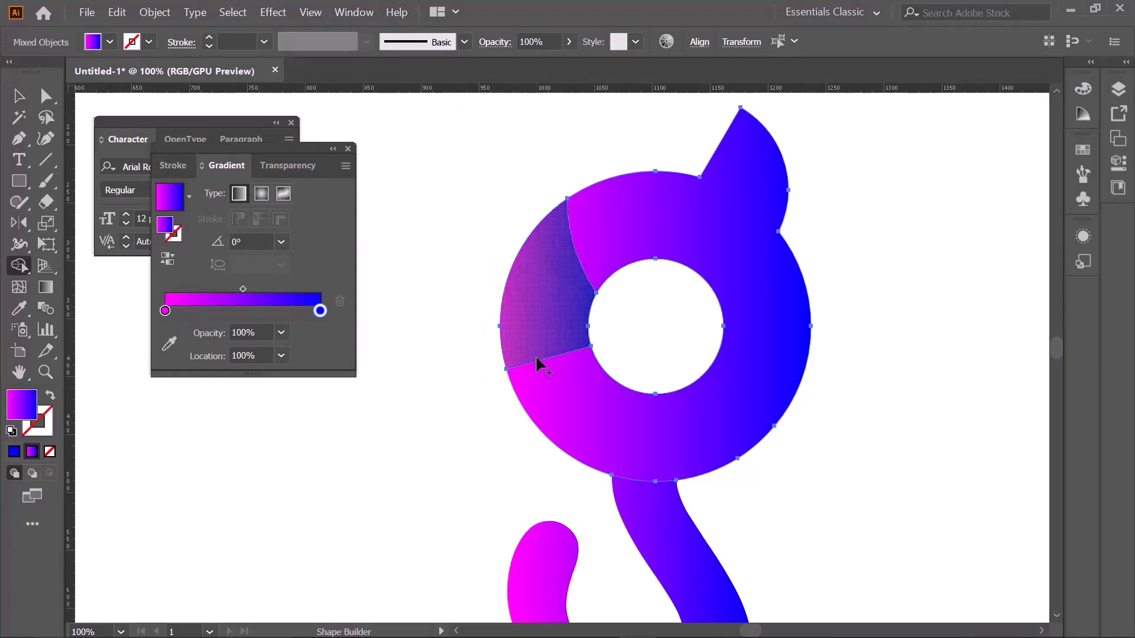
drag(536, 360, 551, 232)
click(19, 96)
click(435, 215)
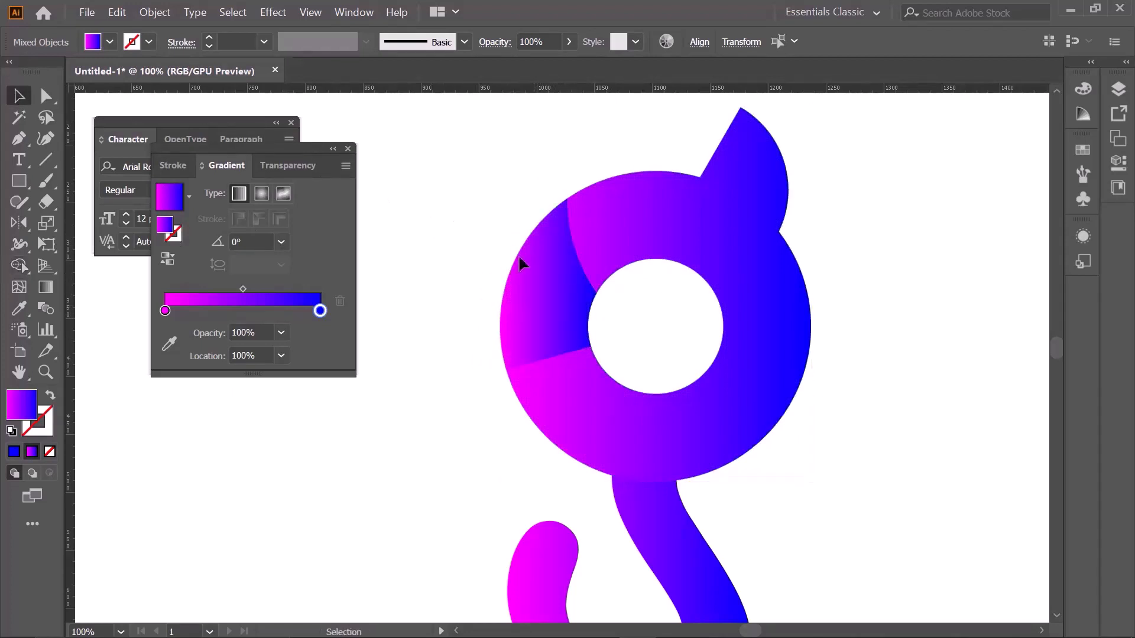
Fill the ring's cut segment with the pink fade-to-transparent gradient swatch and set its opaque stop to black
click(537, 289)
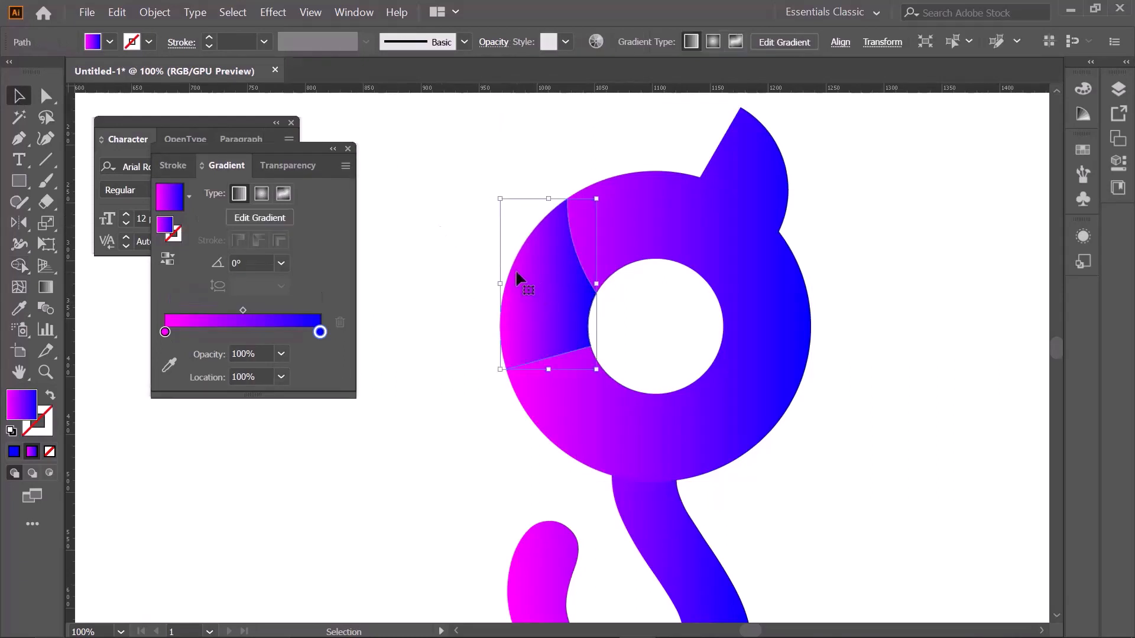
click(95, 46)
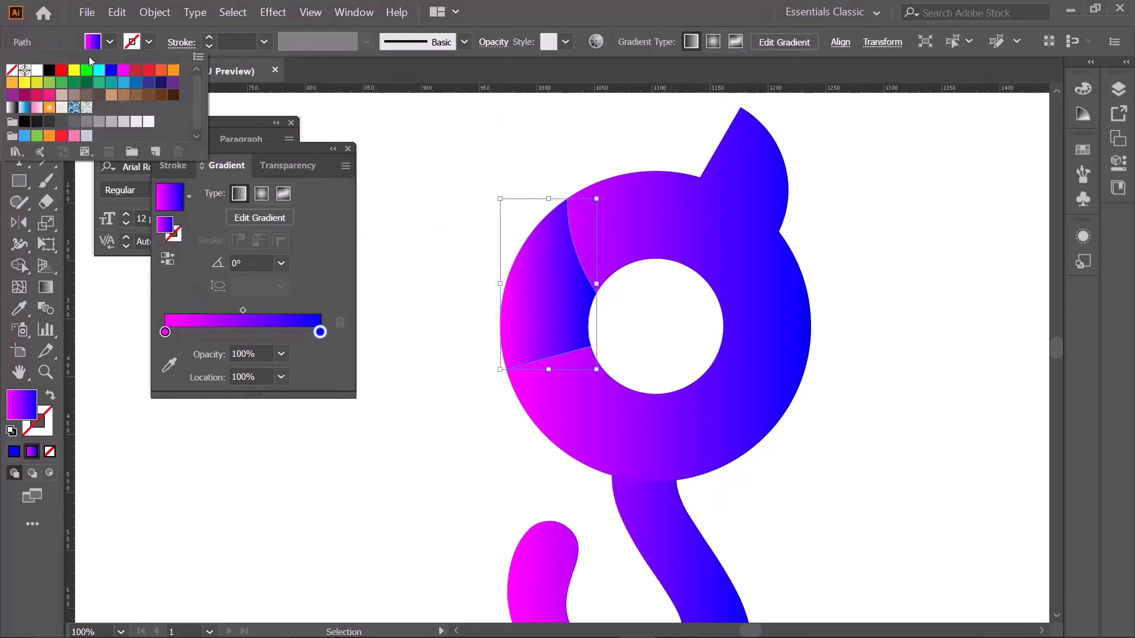
click(39, 110)
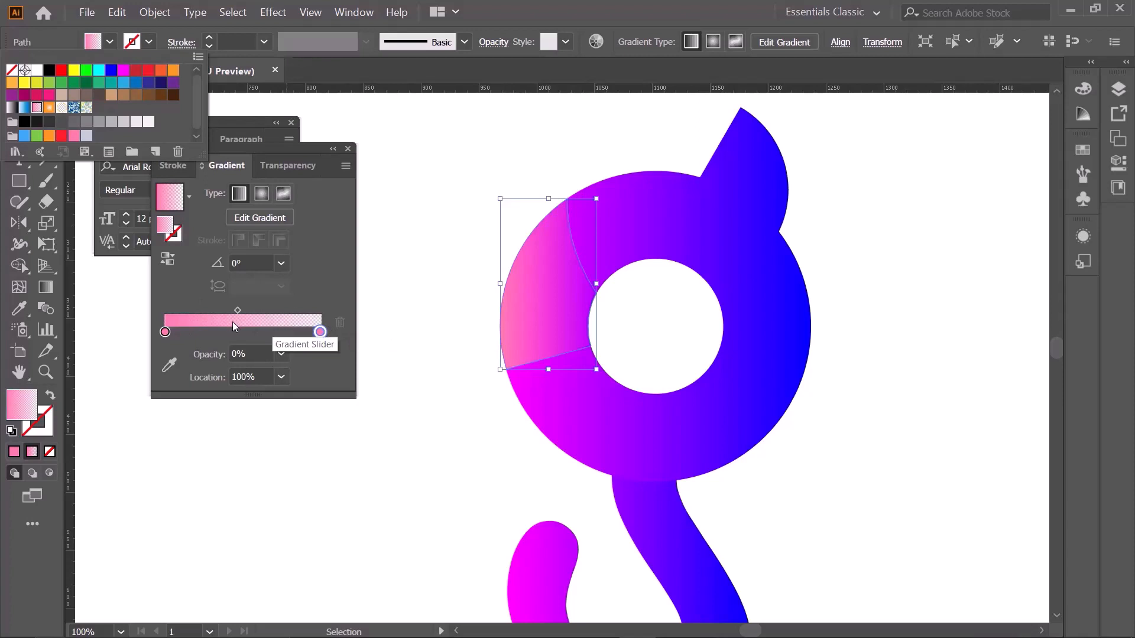
click(165, 332)
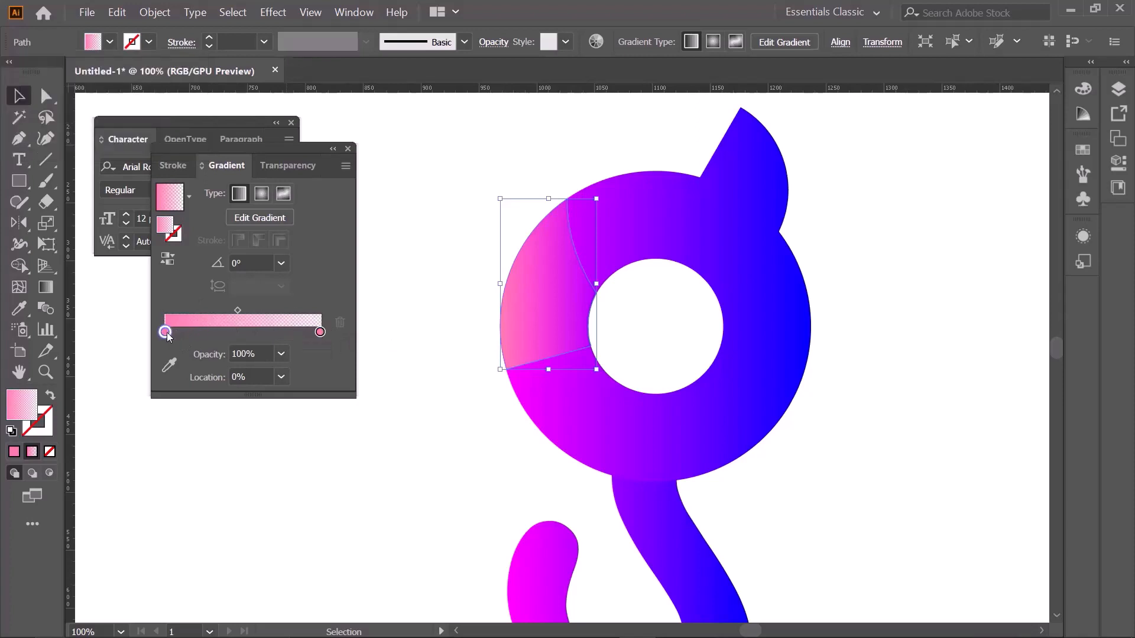
double_click(165, 332)
click(130, 388)
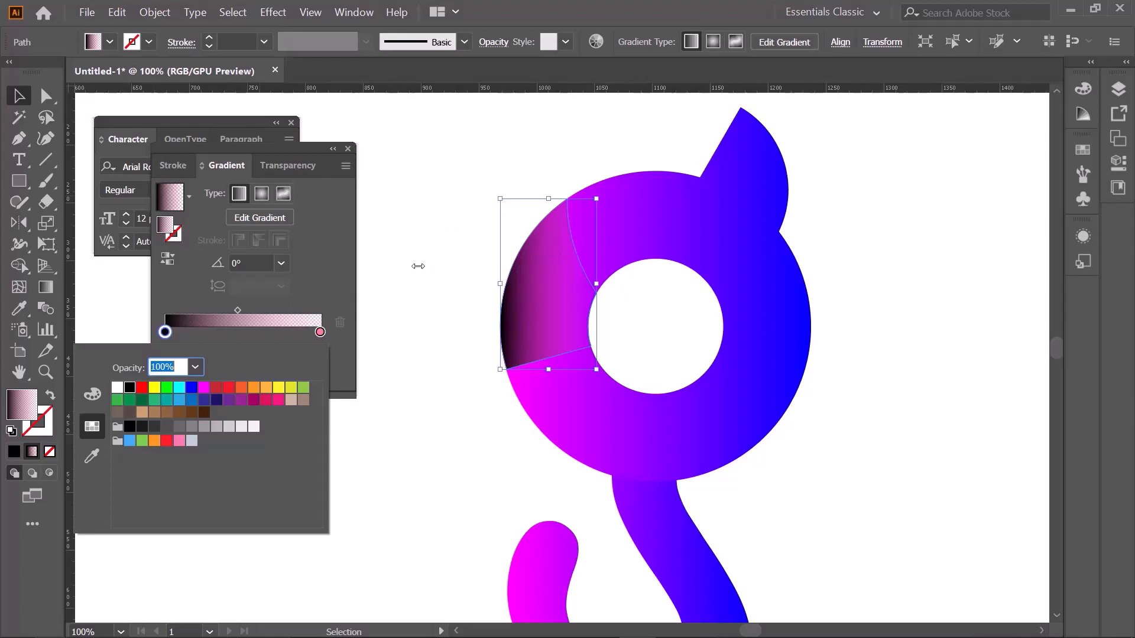
Redirect the segment's black fade diagonally from its upper-right edge towards the lower left, at about -129°
click(46, 290)
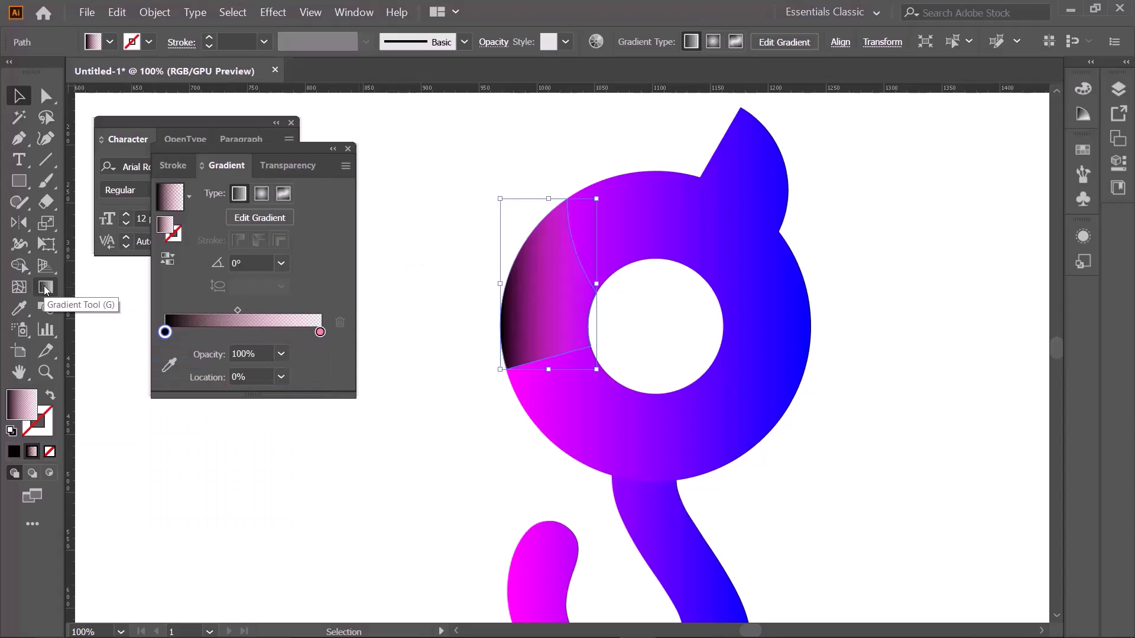
click(46, 288)
drag(602, 201, 539, 323)
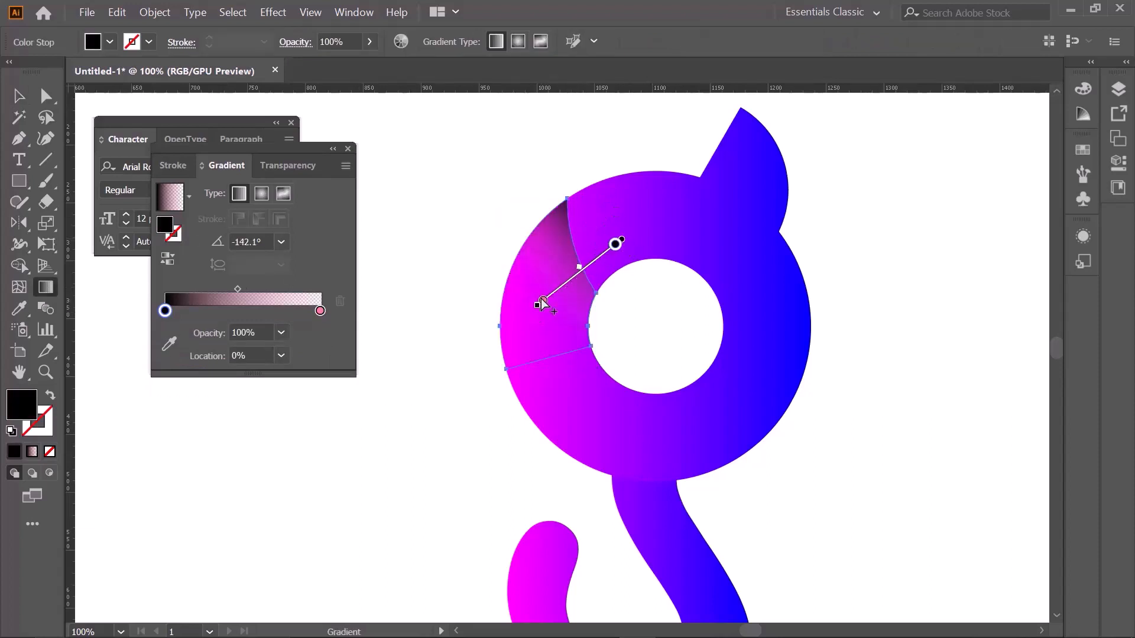
drag(604, 225, 538, 319)
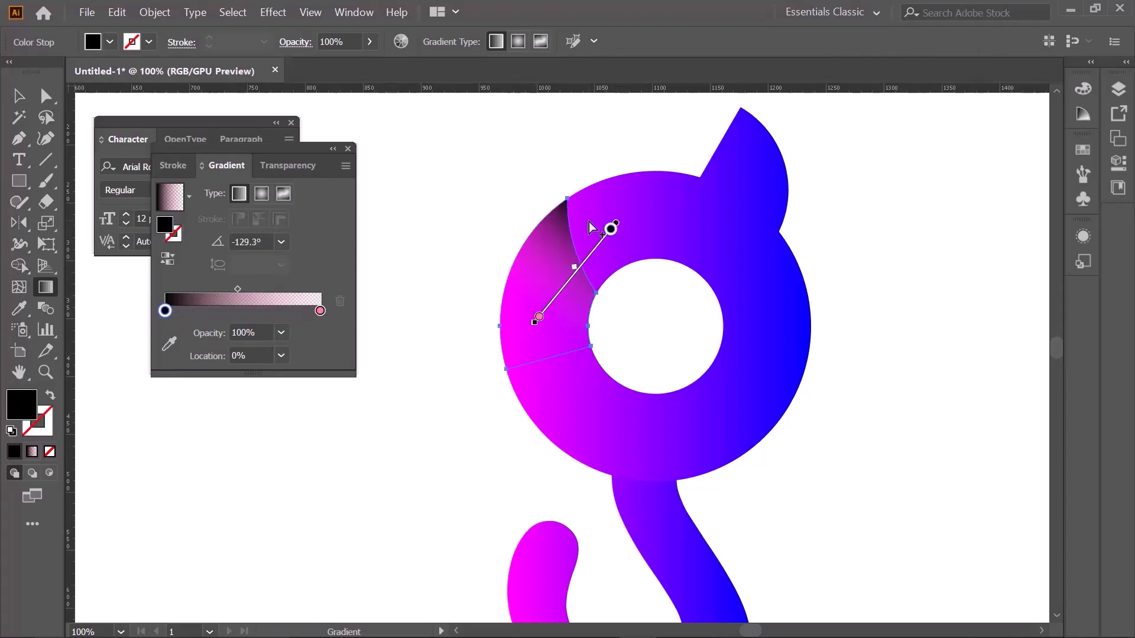
Try rounding the shaded segment's pointed top corner and its inner corner beside the hole, undoing each attempt
click(46, 96)
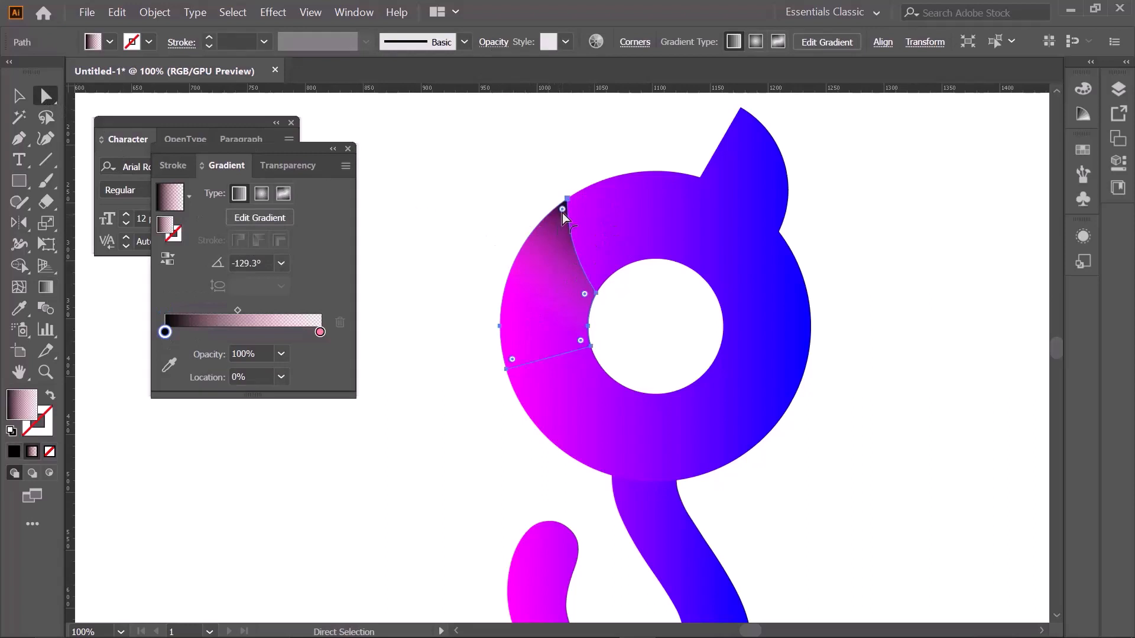
drag(562, 212, 500, 318)
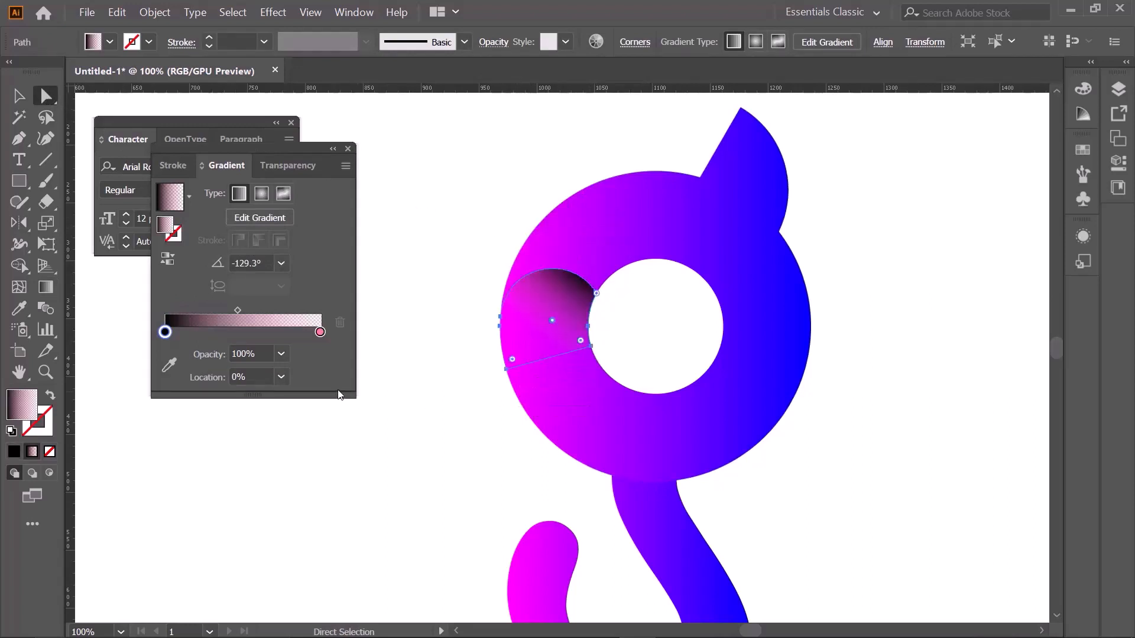
key(ctrl+z)
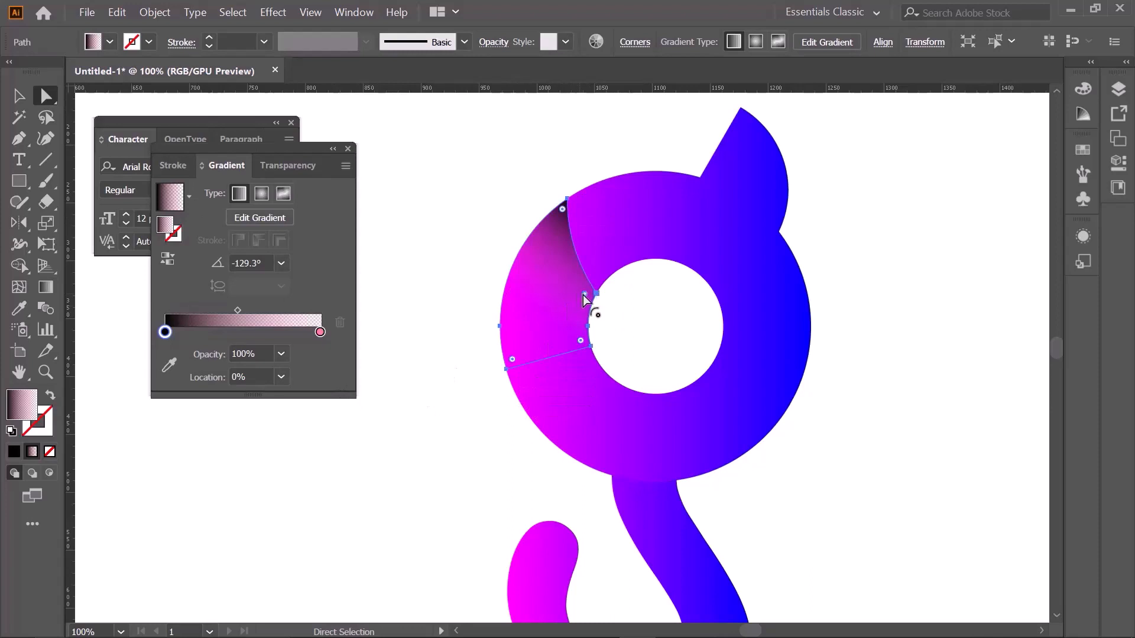
drag(584, 295, 449, 347)
key(ctrl+z)
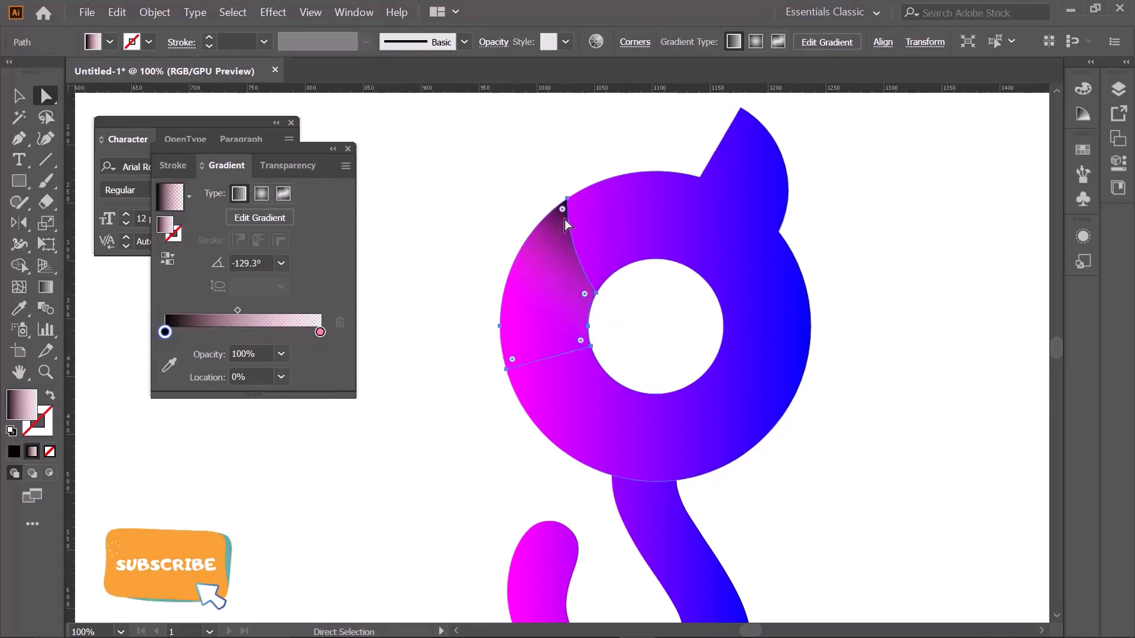
Round the shaded segment's pointed top corner as far as it goes, turning its upper edge into a dome
drag(562, 209, 500, 319)
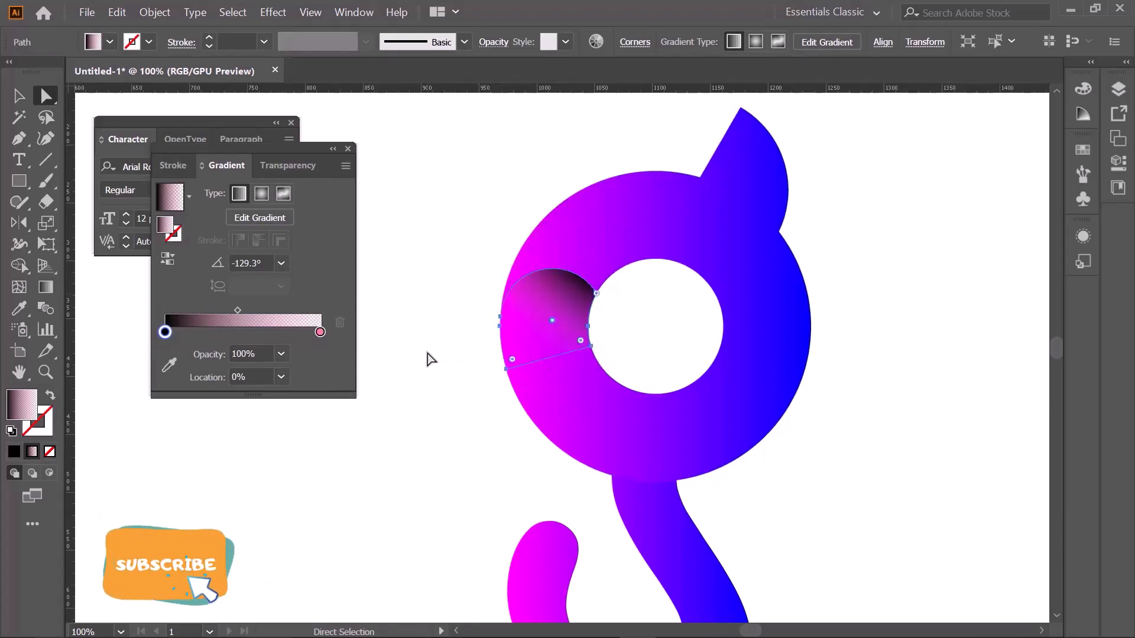
key(v)
click(478, 249)
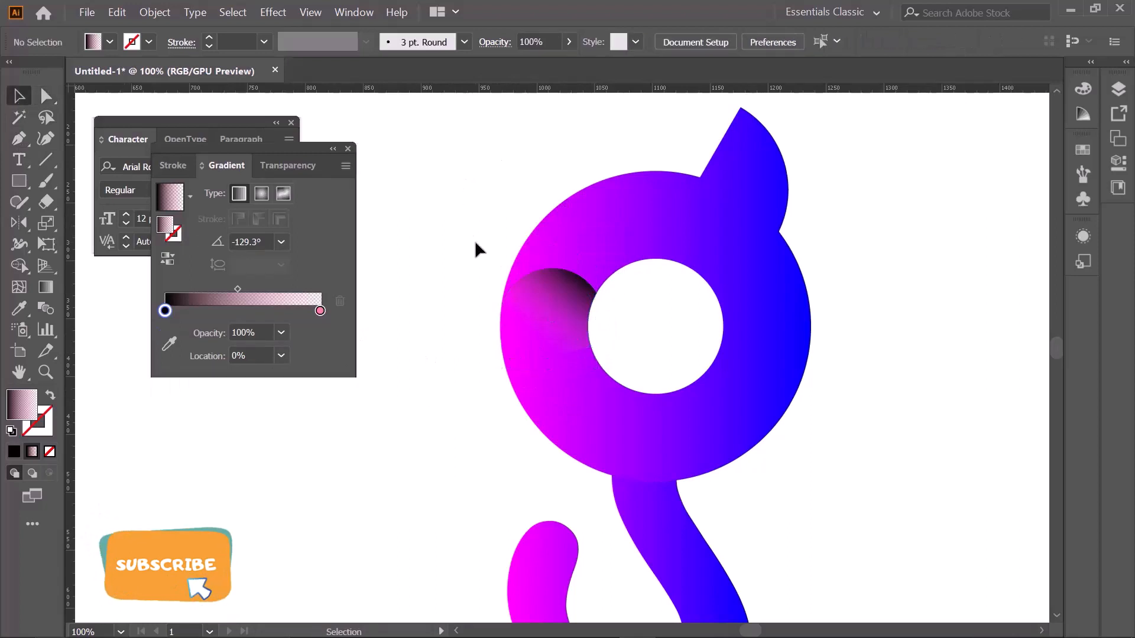
Redirect the domed segment's black fade straight downwards at about -90°, starting above the dome so the shadow is softer
scroll(482, 272, down, 1)
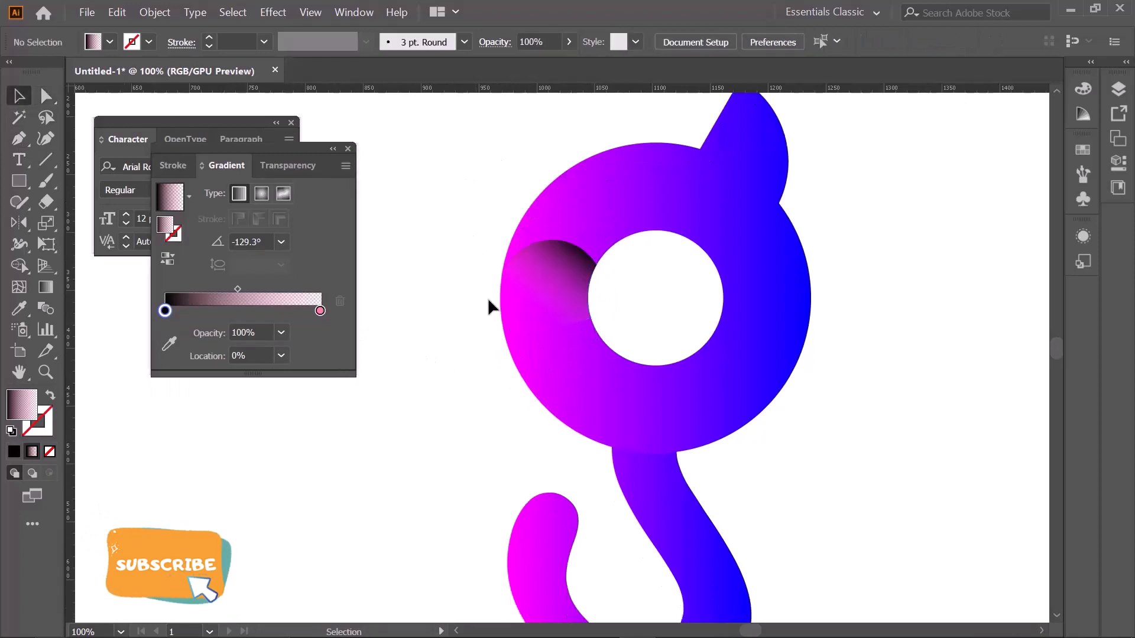
click(558, 272)
click(52, 291)
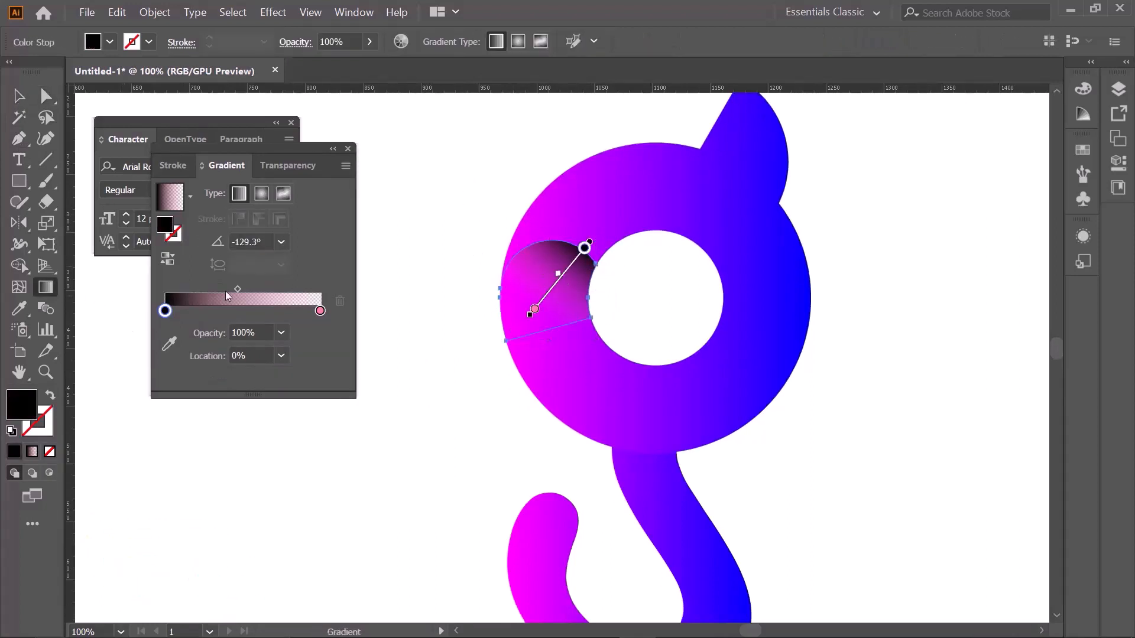
drag(564, 197, 548, 289)
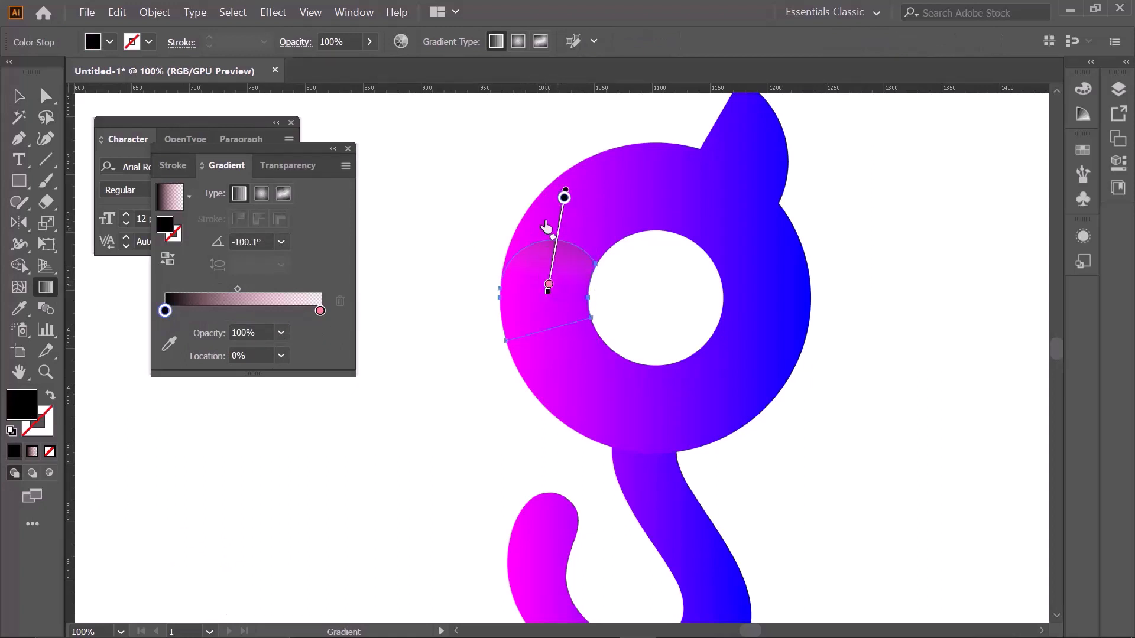
drag(548, 208, 548, 298)
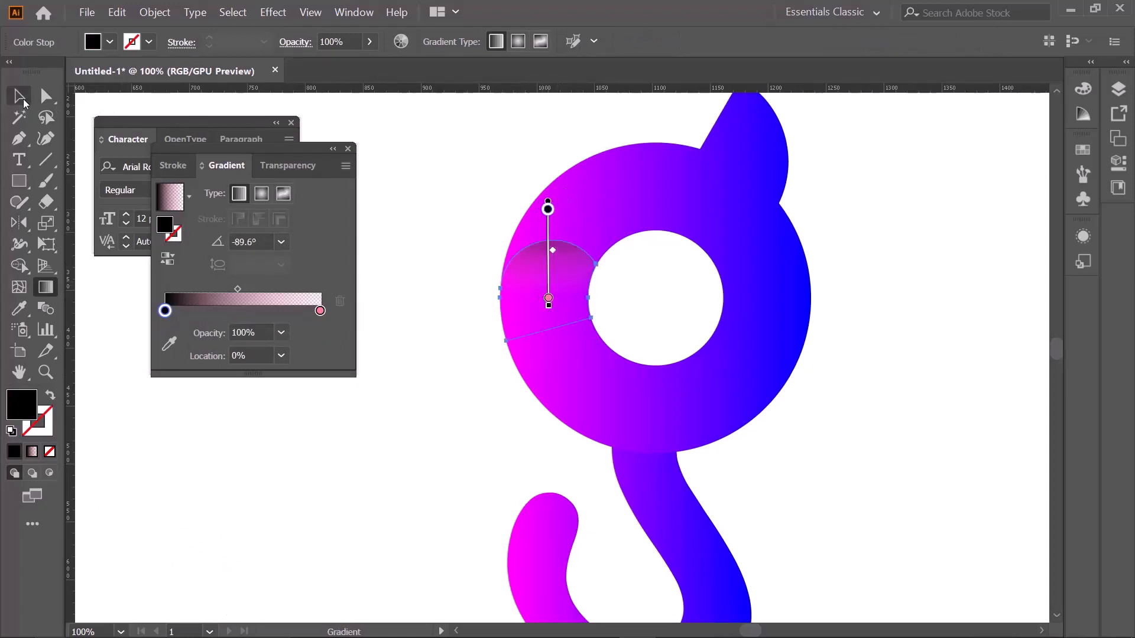
click(23, 101)
click(384, 169)
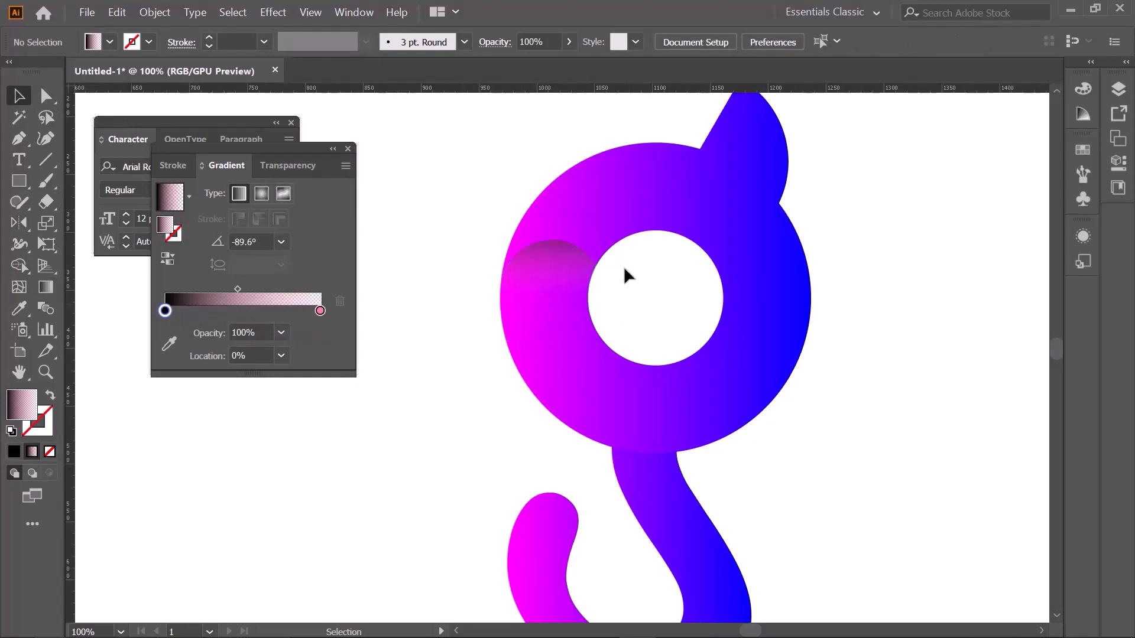
With the Pen tool, draw a closed four-point shape from inside the hole across the ring's lower-right part, with a curved lower edge
scroll(623, 266, down, 1)
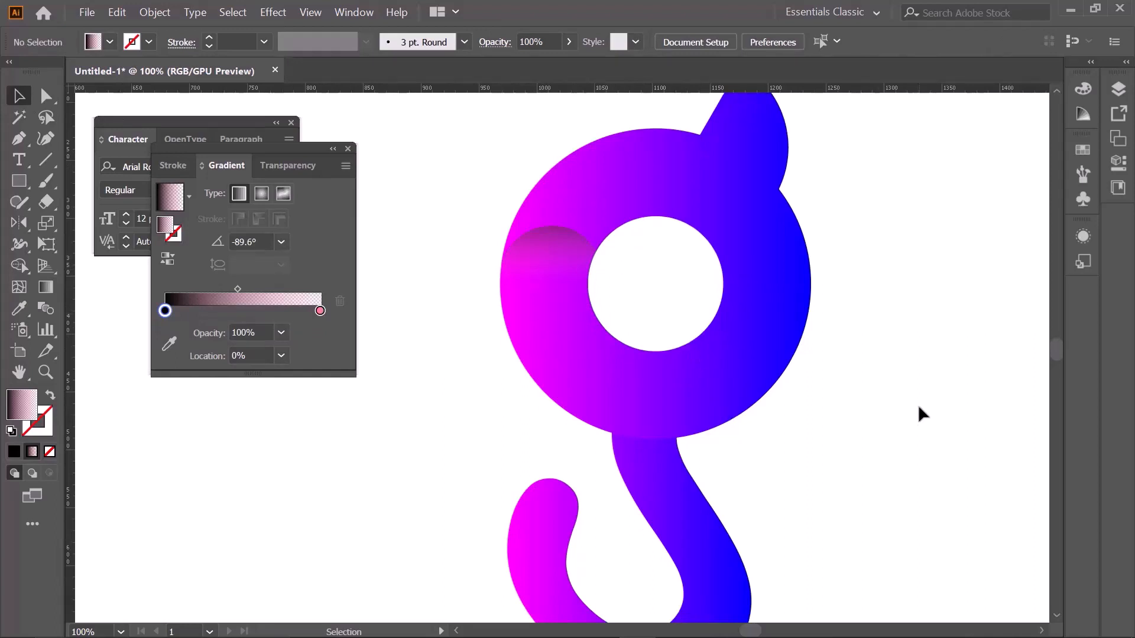
click(25, 138)
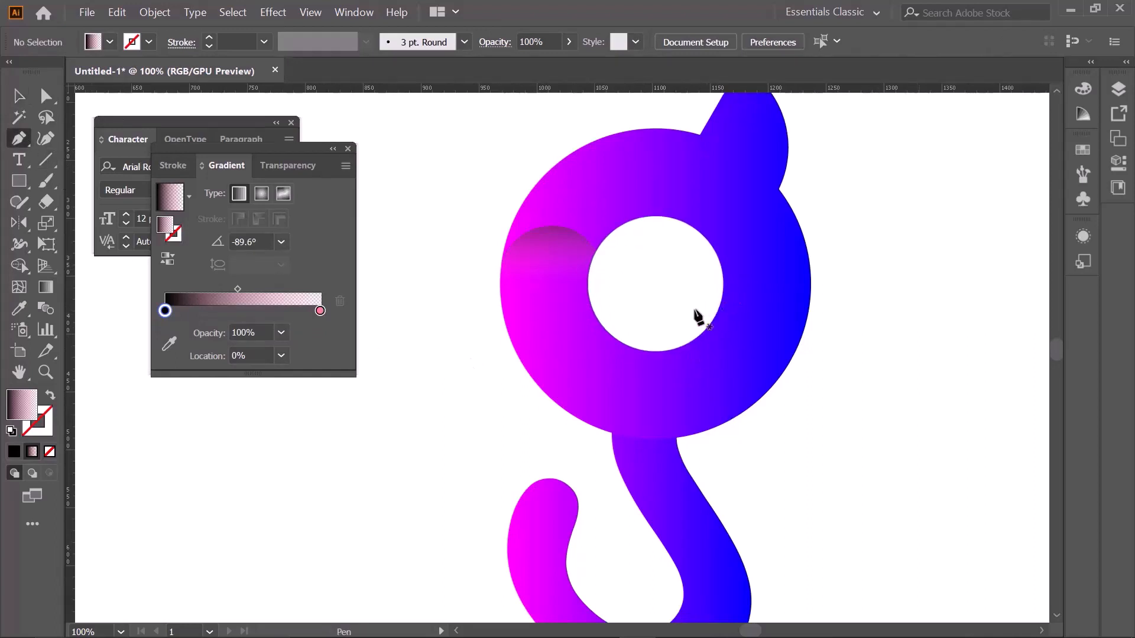
click(665, 327)
drag(791, 428, 898, 456)
click(839, 355)
click(662, 284)
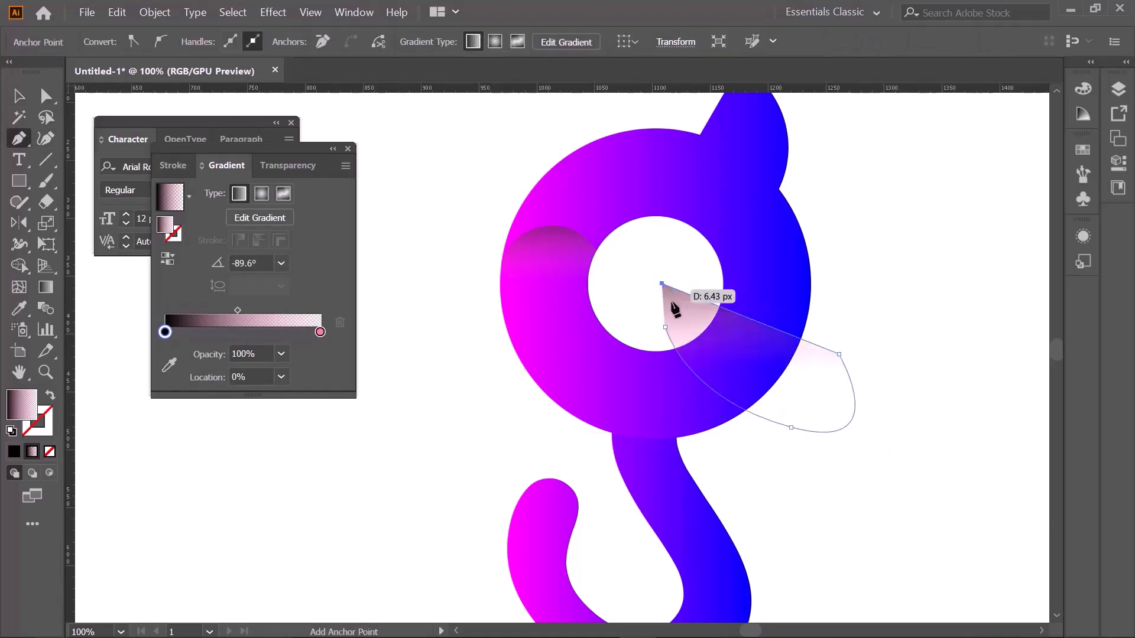
click(665, 326)
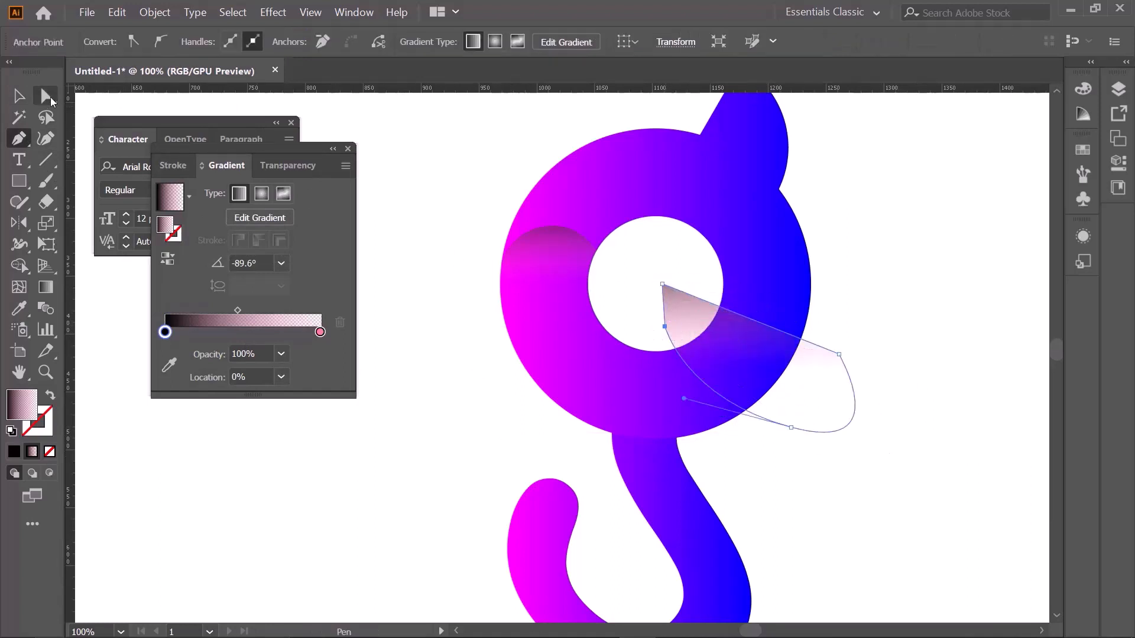
Use Shape Builder to remove the new shape's parts inside the hole and outside the ring, keeping only the lower-right segment
click(16, 96)
drag(622, 284, 753, 329)
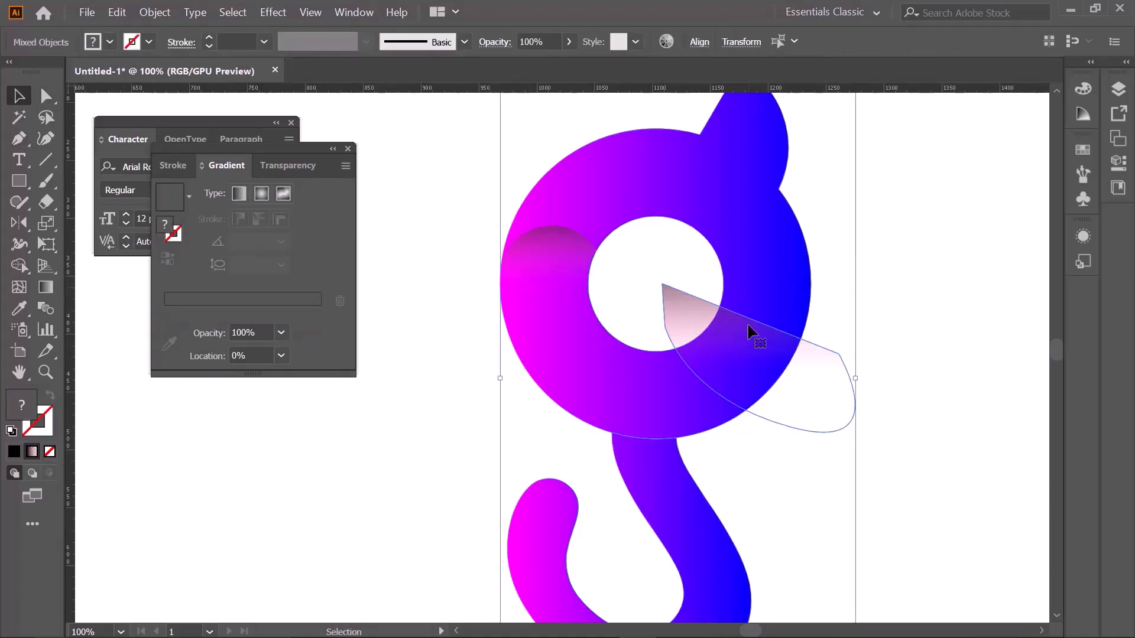
click(17, 266)
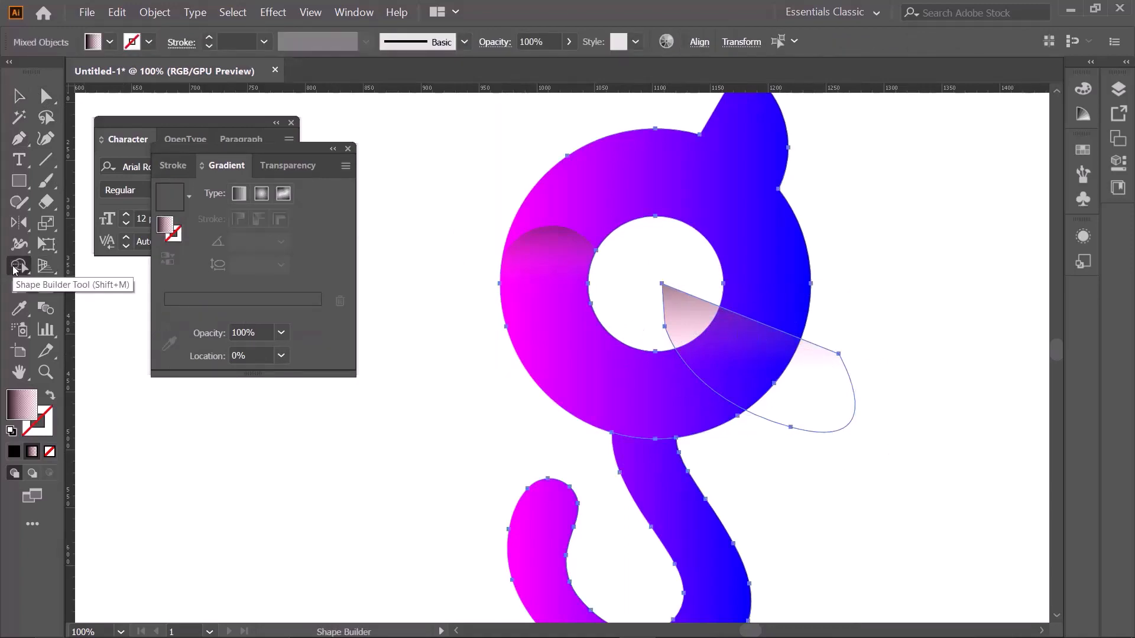
alt+click(670, 310)
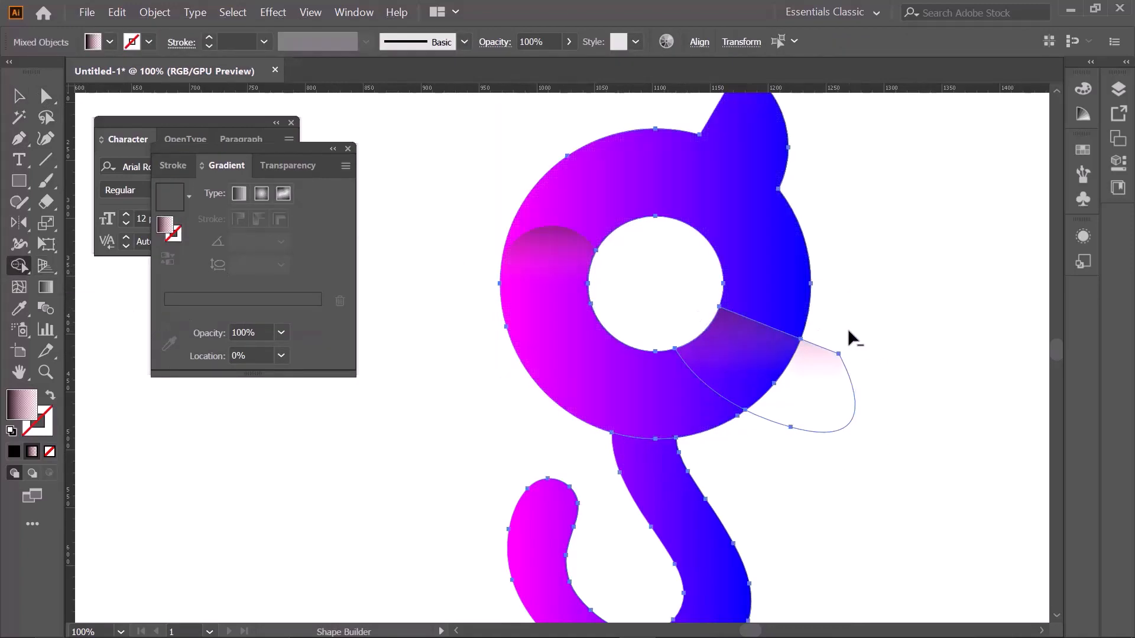
alt+click(800, 419)
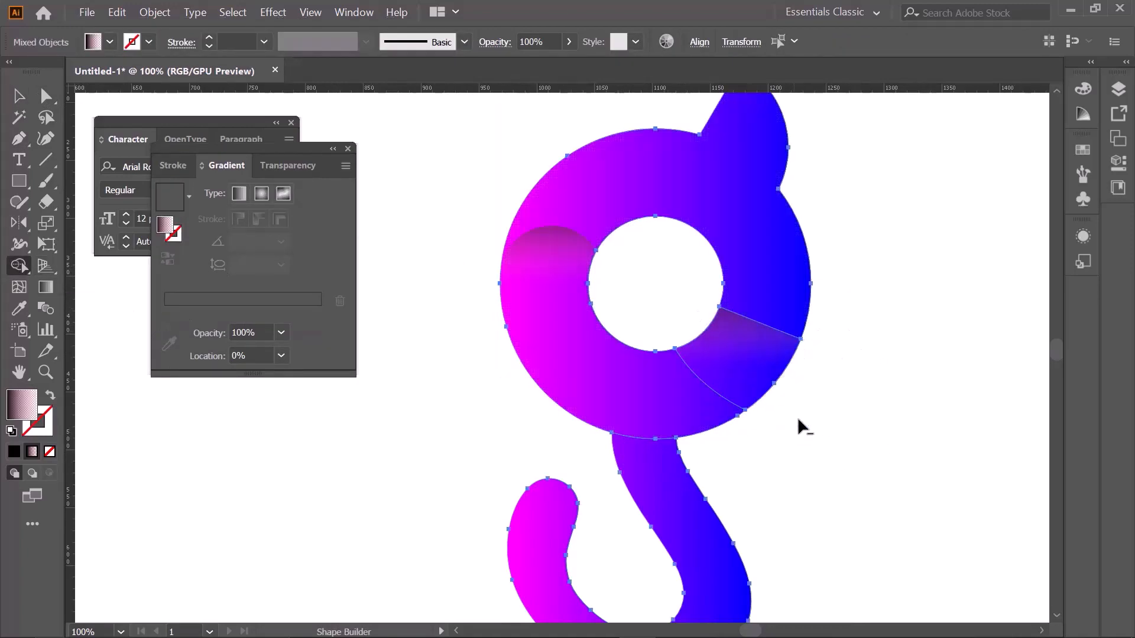
click(18, 95)
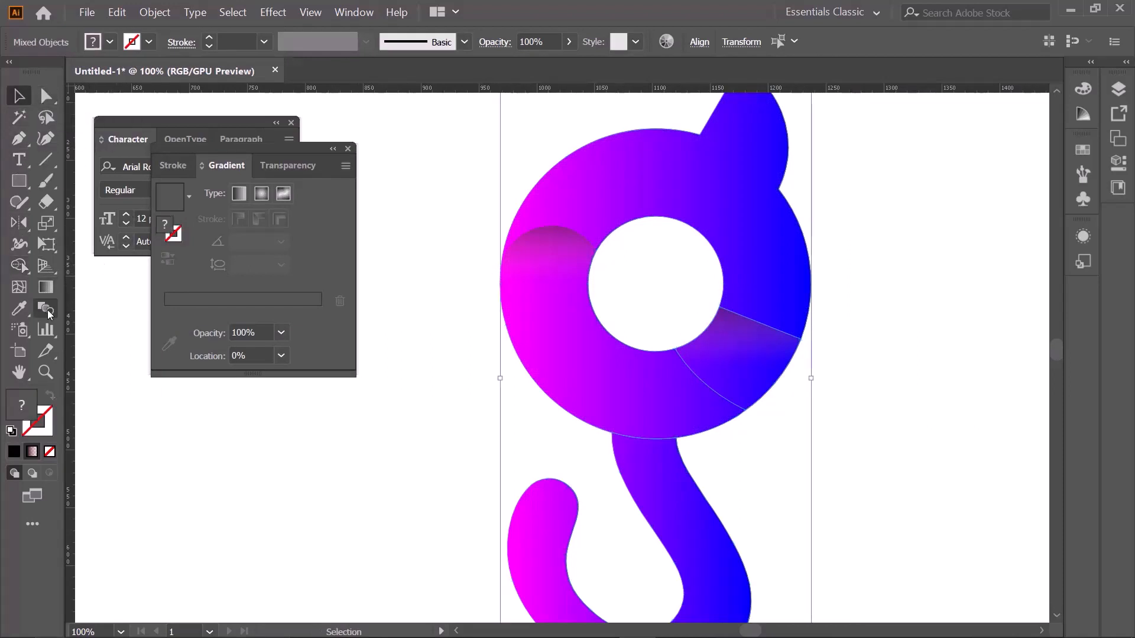
click(47, 288)
key(v)
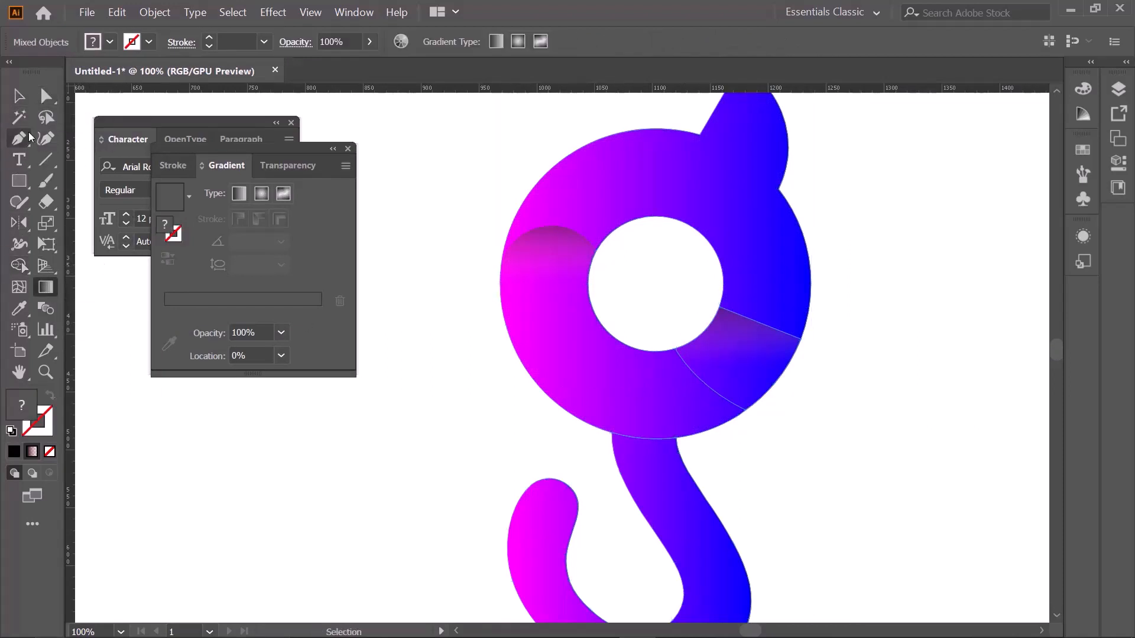
click(894, 363)
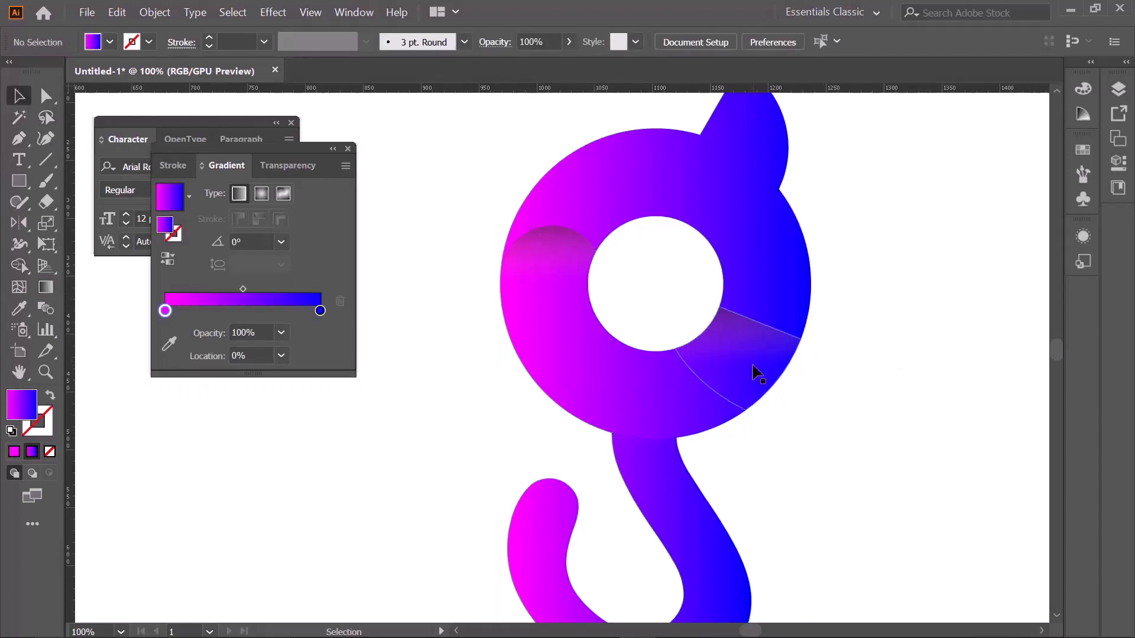
Redirect the ring's lower-right segment's black fade to about 53°, starting just outside its curved lower edge and fading up into the segment
click(753, 373)
click(46, 288)
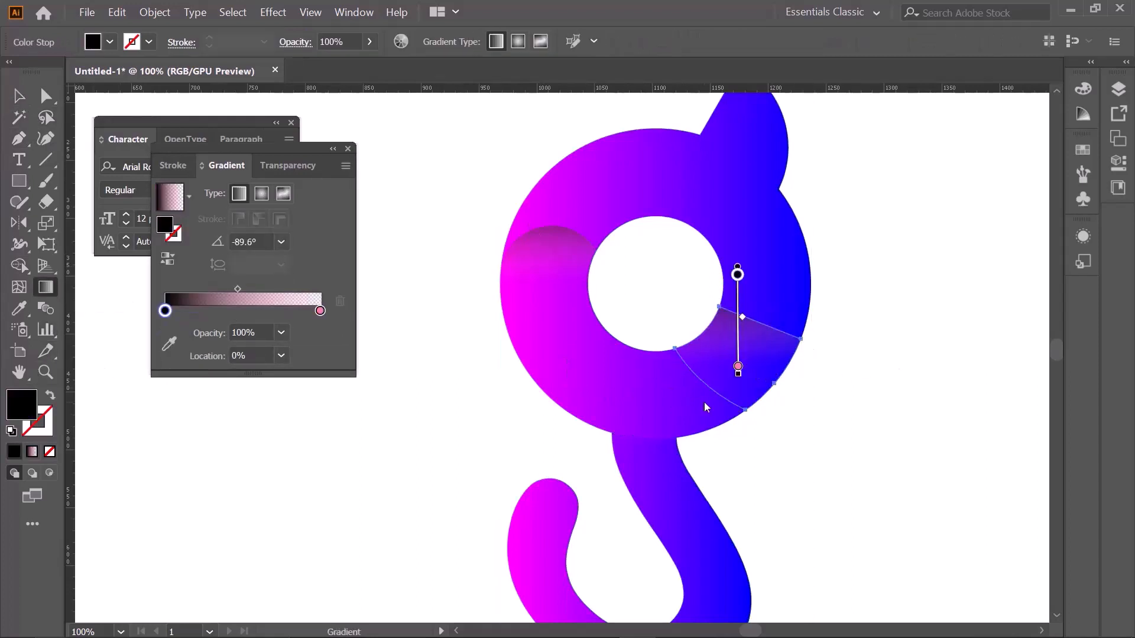
drag(692, 410, 740, 349)
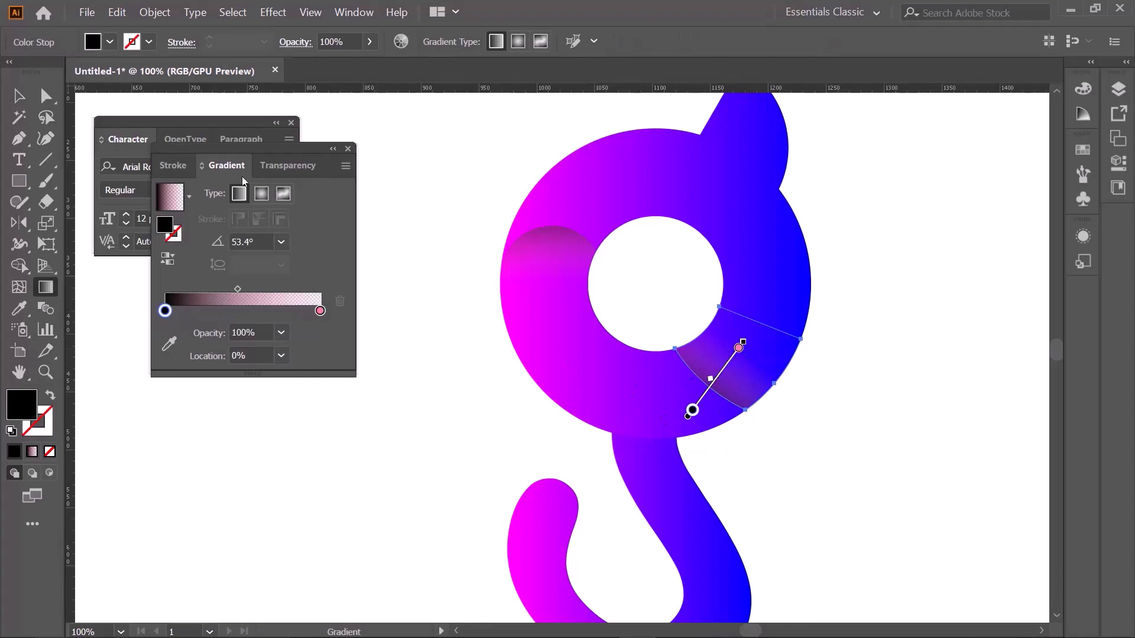
Round the lower-right shaded segment's lower corner beside the hole as far as it goes, bowing its shaded edge
click(51, 101)
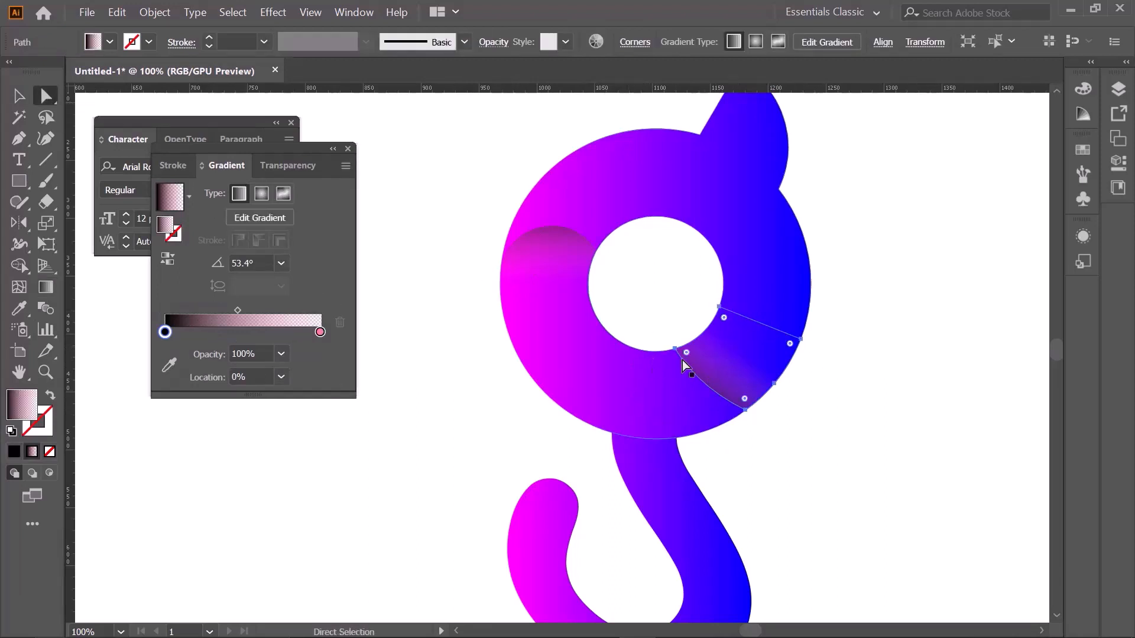
drag(687, 353, 854, 332)
click(15, 97)
click(853, 300)
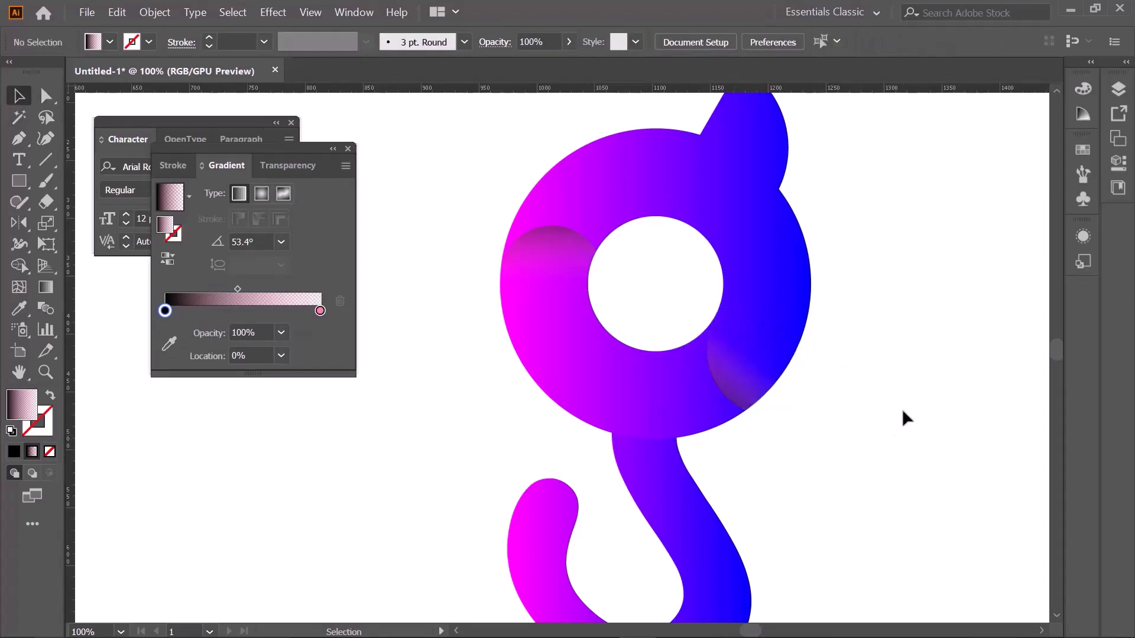
Use Shape Builder to merge the ring's lower part between the two shaded segments with the s-shaped tail
scroll(899, 408, down, 2)
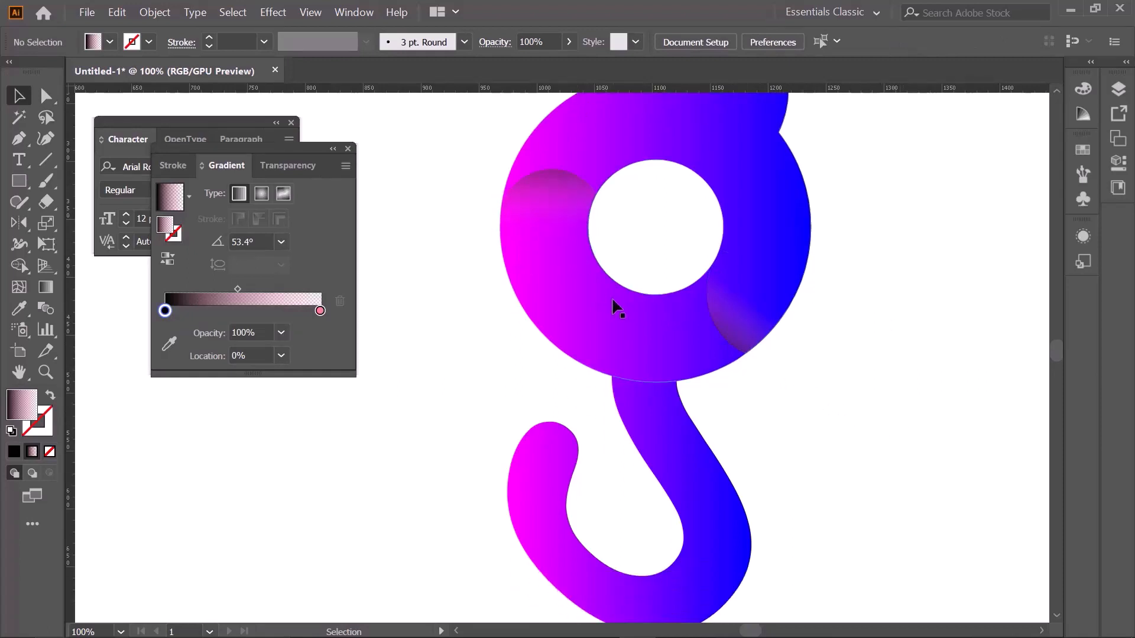
click(672, 354)
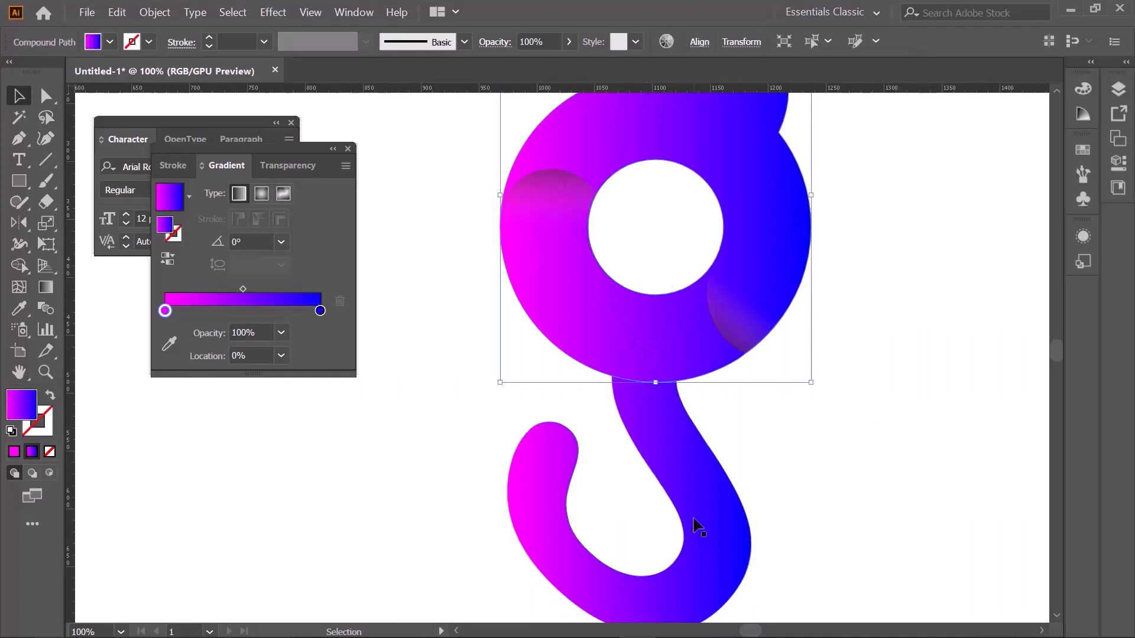
scroll(691, 509, up, 2)
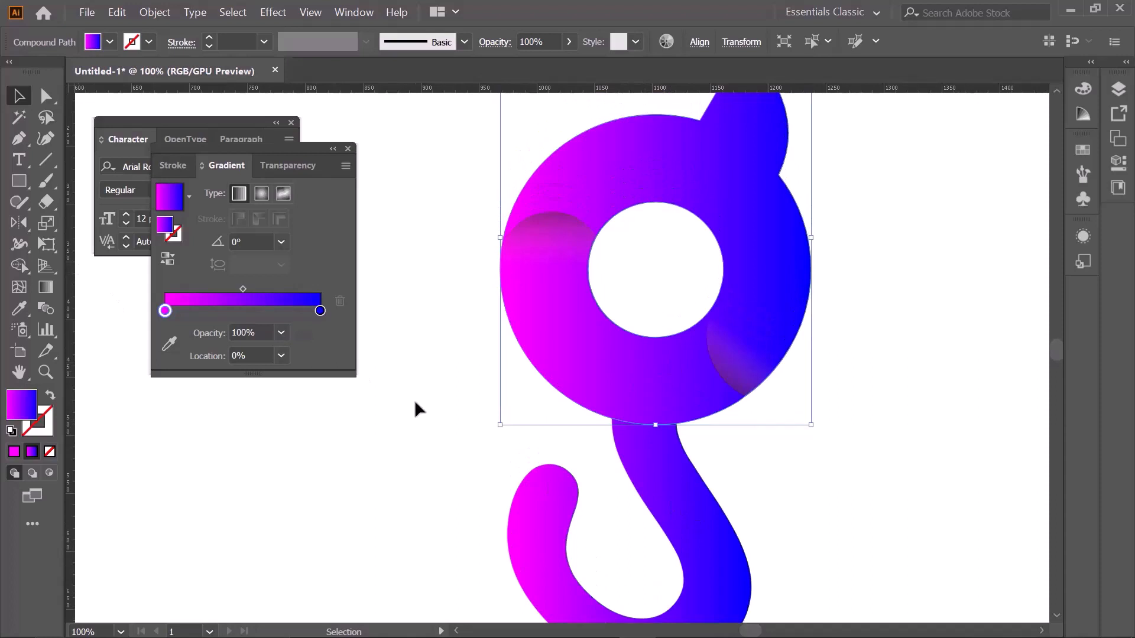
drag(477, 302, 950, 620)
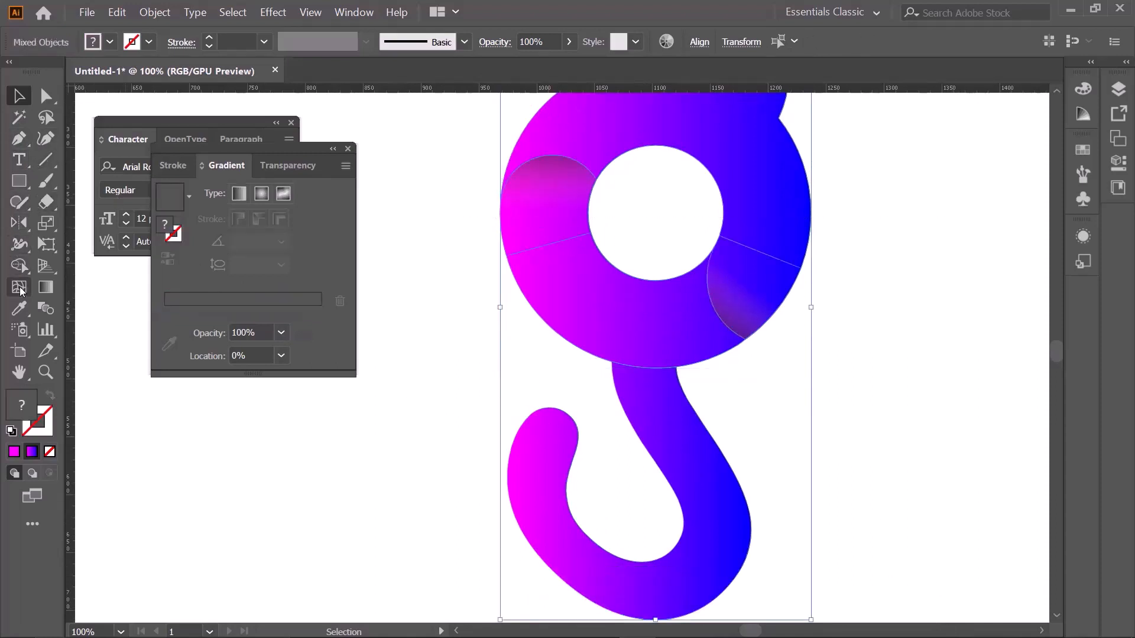
click(19, 271)
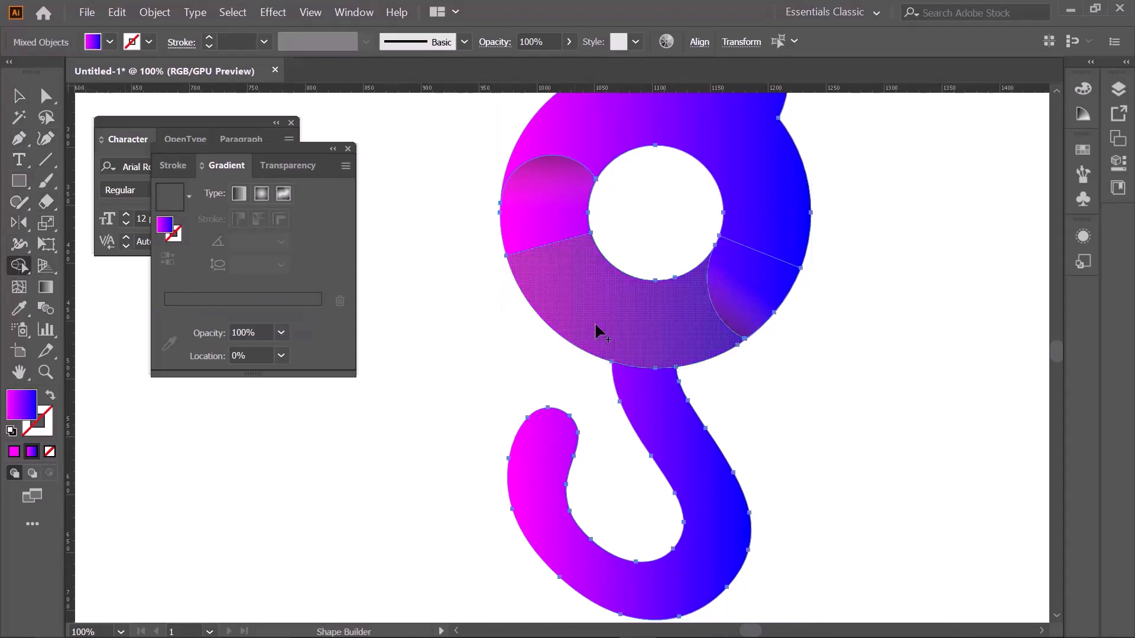
drag(640, 320, 662, 414)
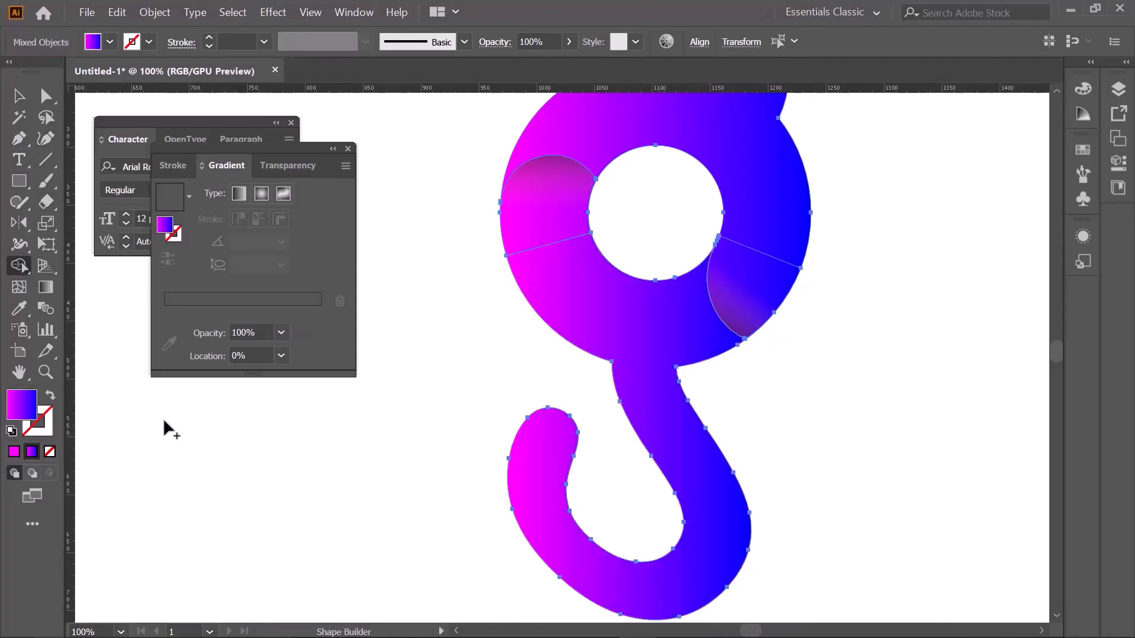
click(19, 95)
click(434, 210)
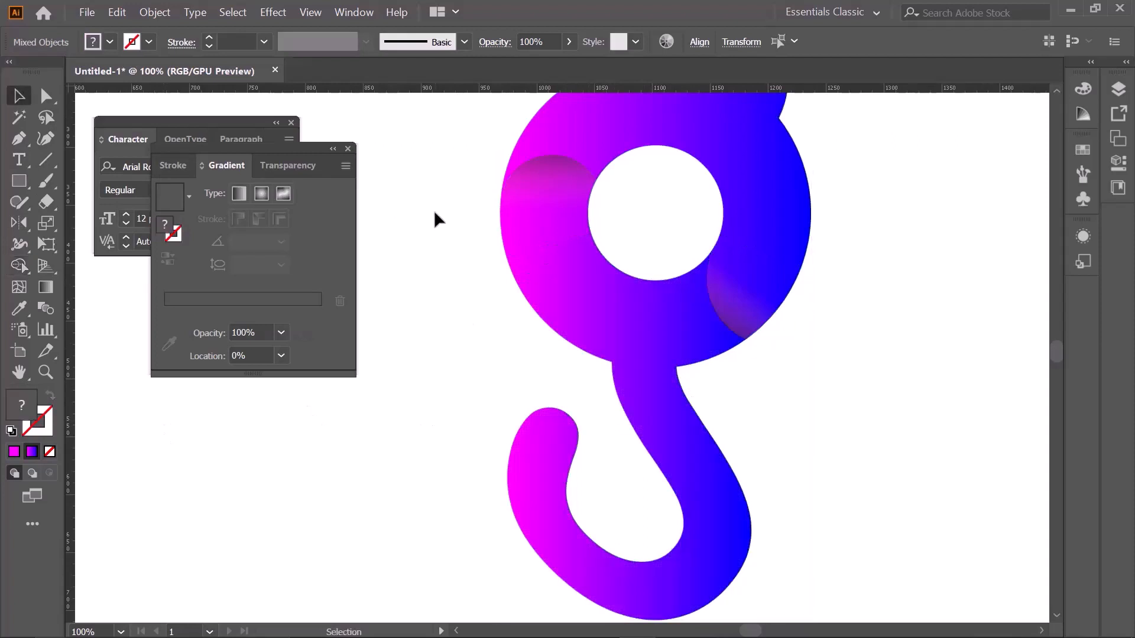
Round the merged ring-and-tail shape's upper corner beside the hole as far as it goes, opening a curved notch on the ring's left
click(636, 298)
click(46, 95)
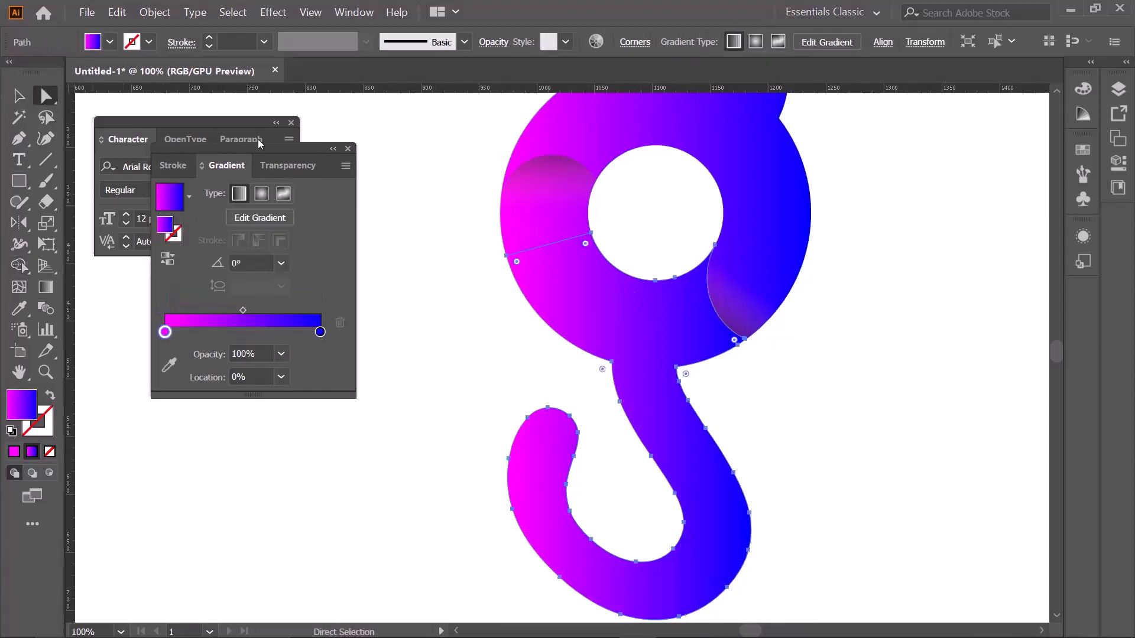
scroll(623, 270, up, 1)
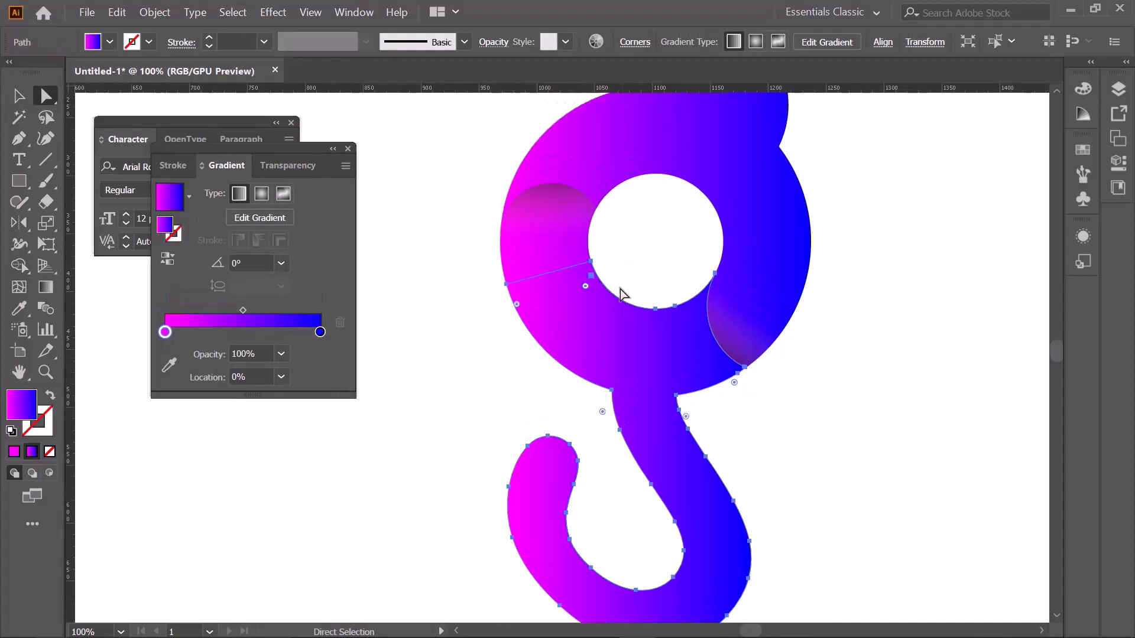
drag(586, 272, 567, 475)
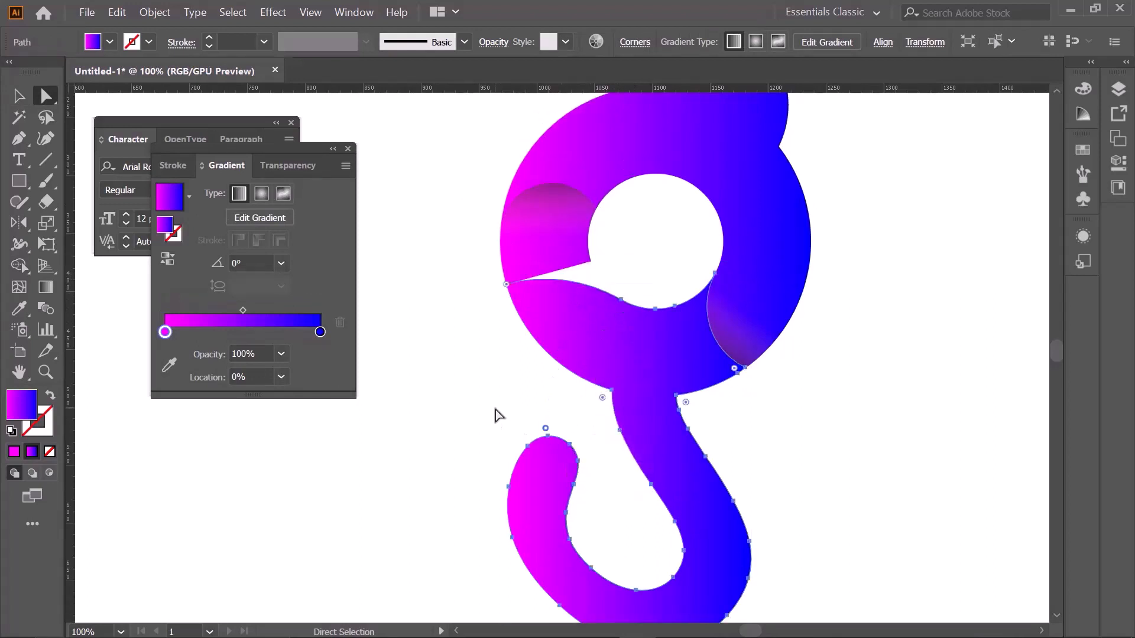
click(29, 95)
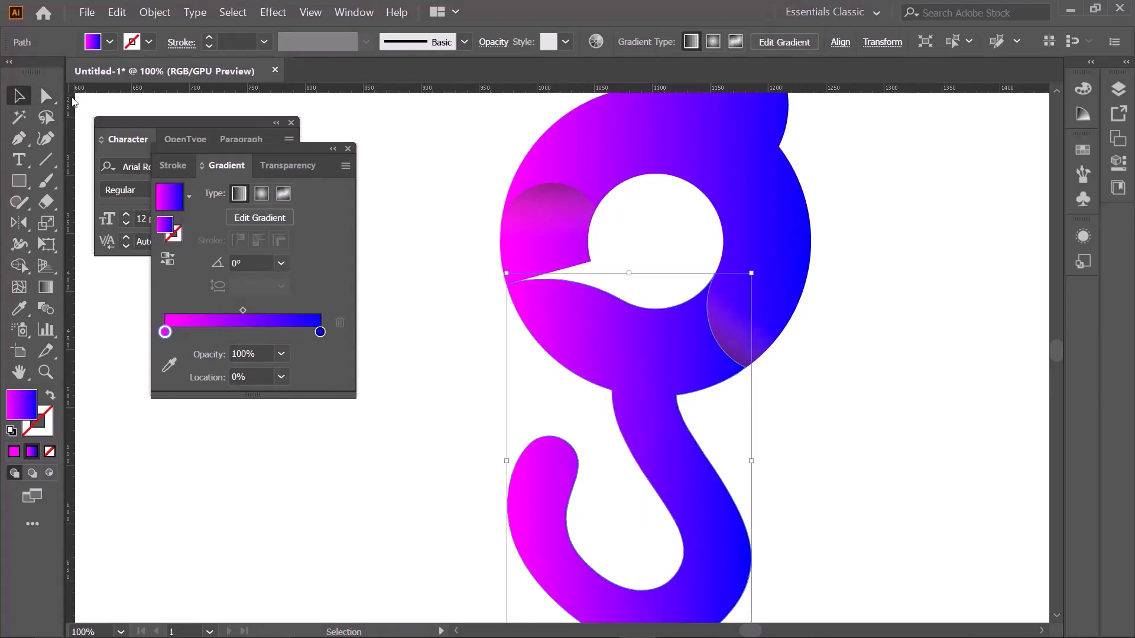
click(443, 198)
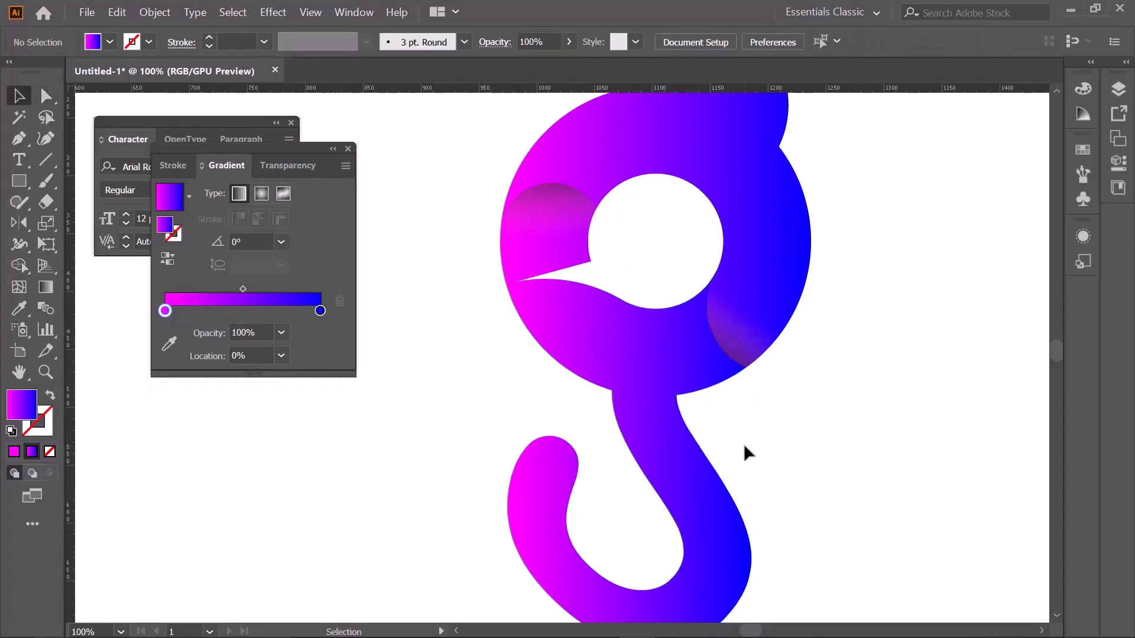
scroll(744, 443, down, 3)
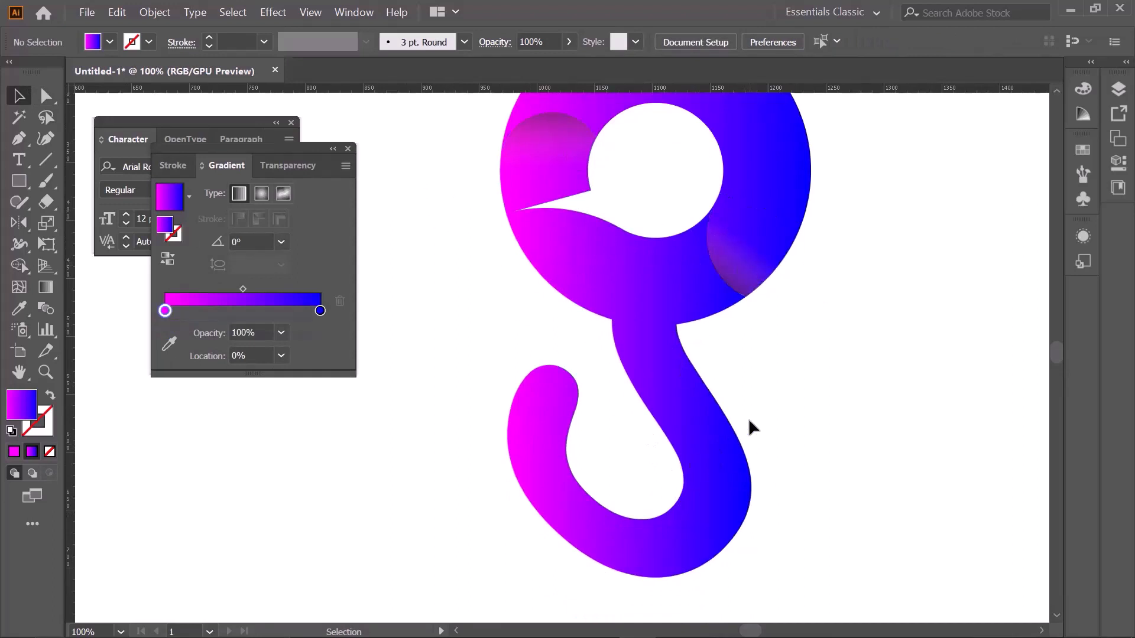
scroll(749, 420, up, 2)
scroll(749, 418, up, 1)
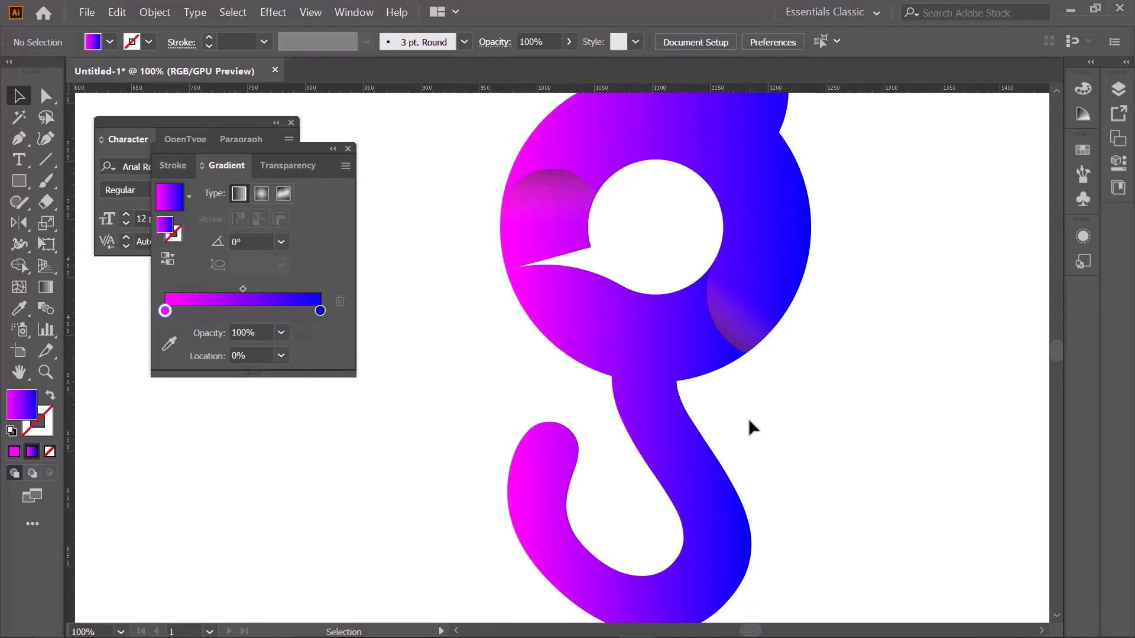
scroll(825, 407, up, 1)
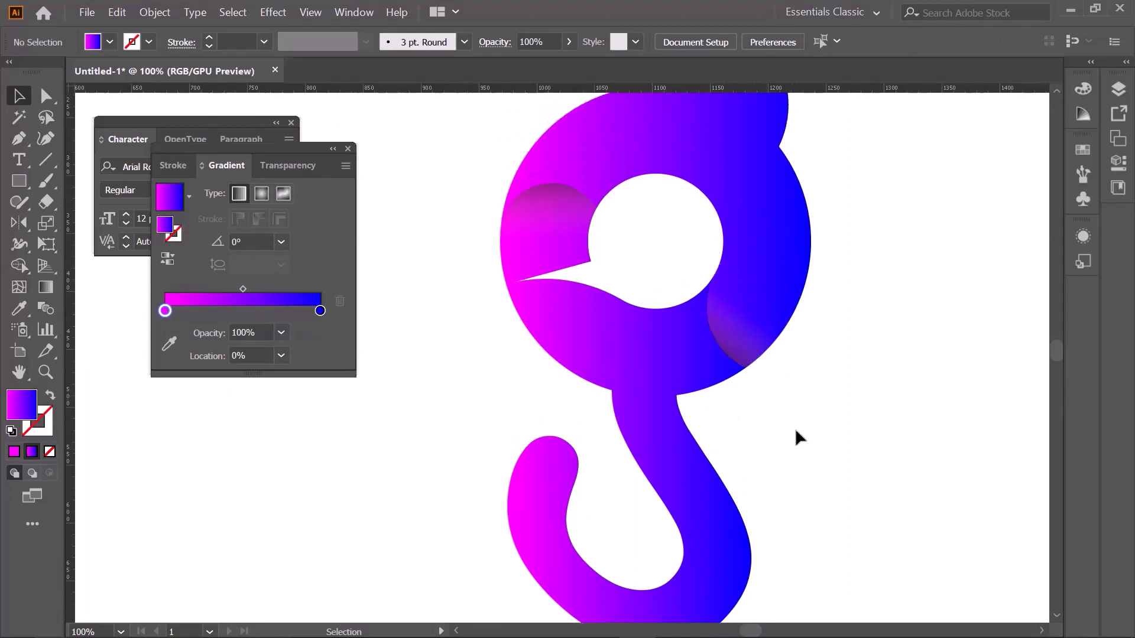
scroll(825, 434, up, 3)
scroll(829, 441, up, 2)
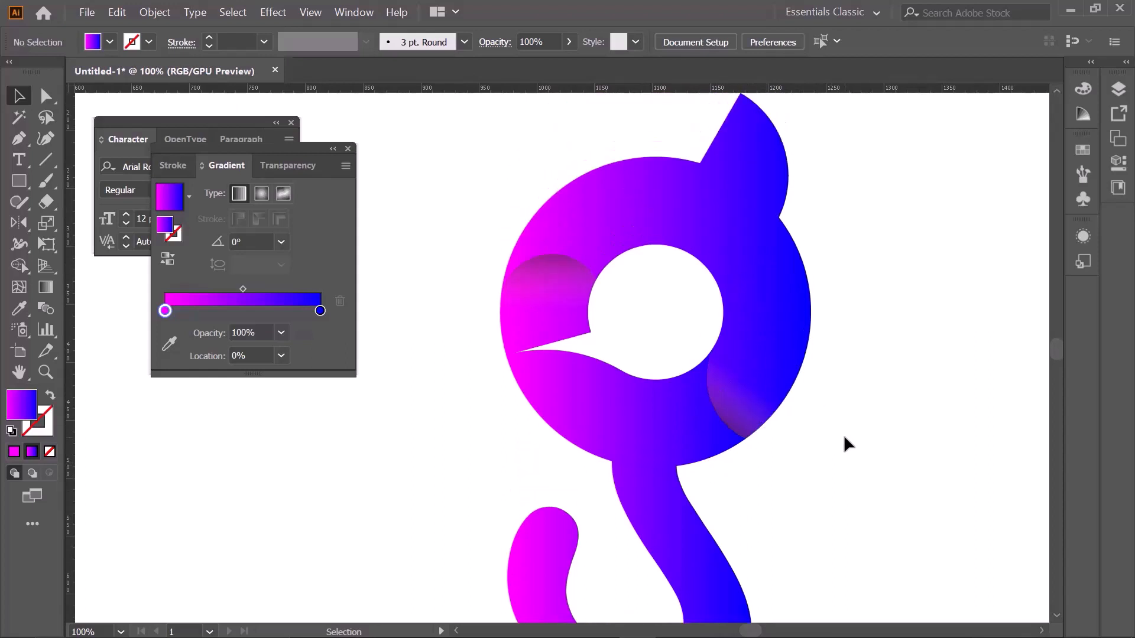
Move the black reference letter g right beside the gradient logo for a side-by-side comparison
key(ctrl+minus)
key(ctrl+minus)
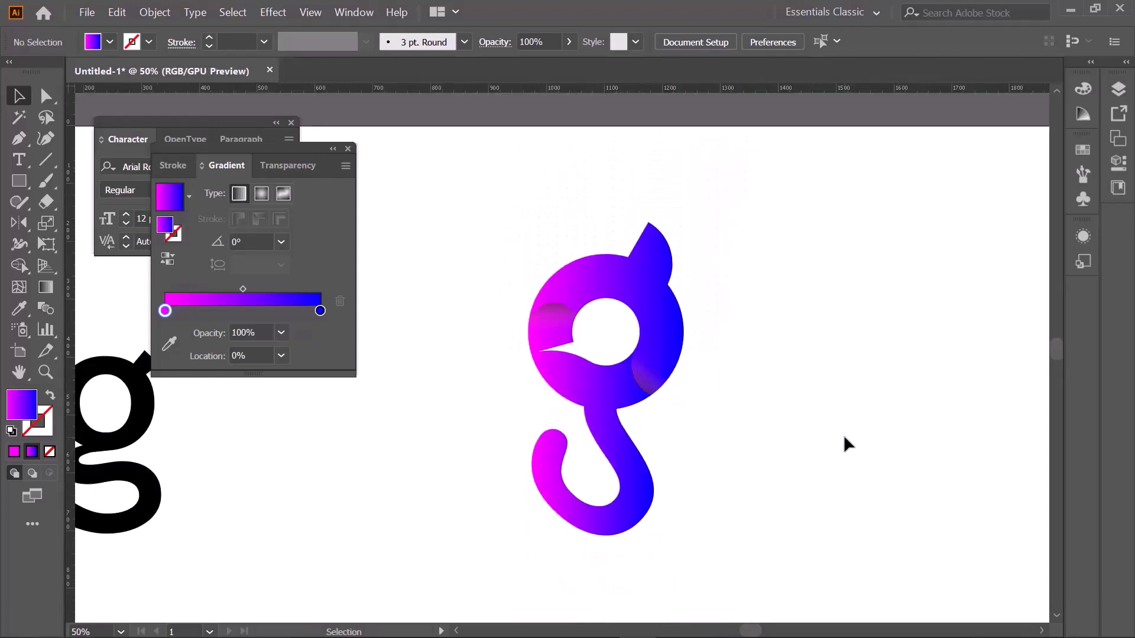
scroll(844, 444, left, 5)
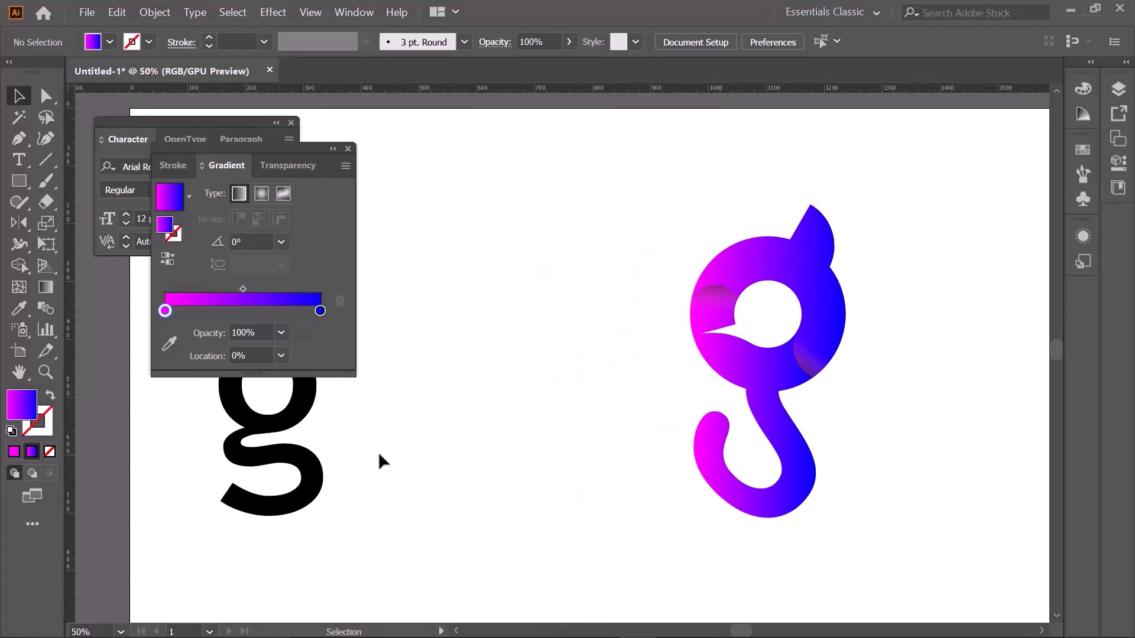
drag(295, 445, 601, 354)
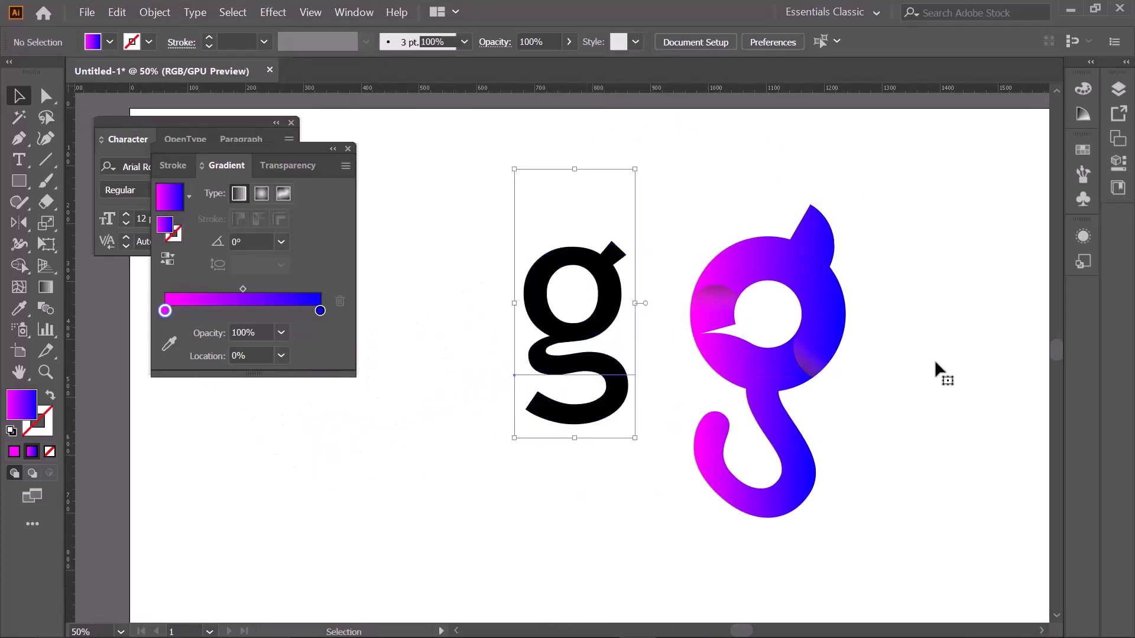
click(934, 359)
drag(934, 359, 845, 348)
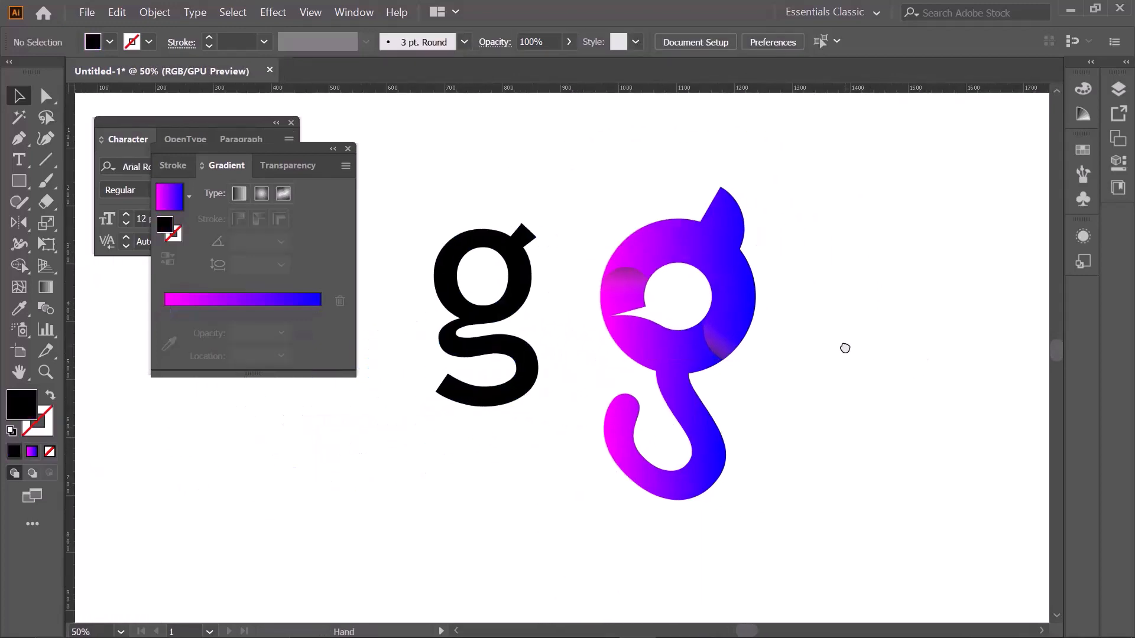